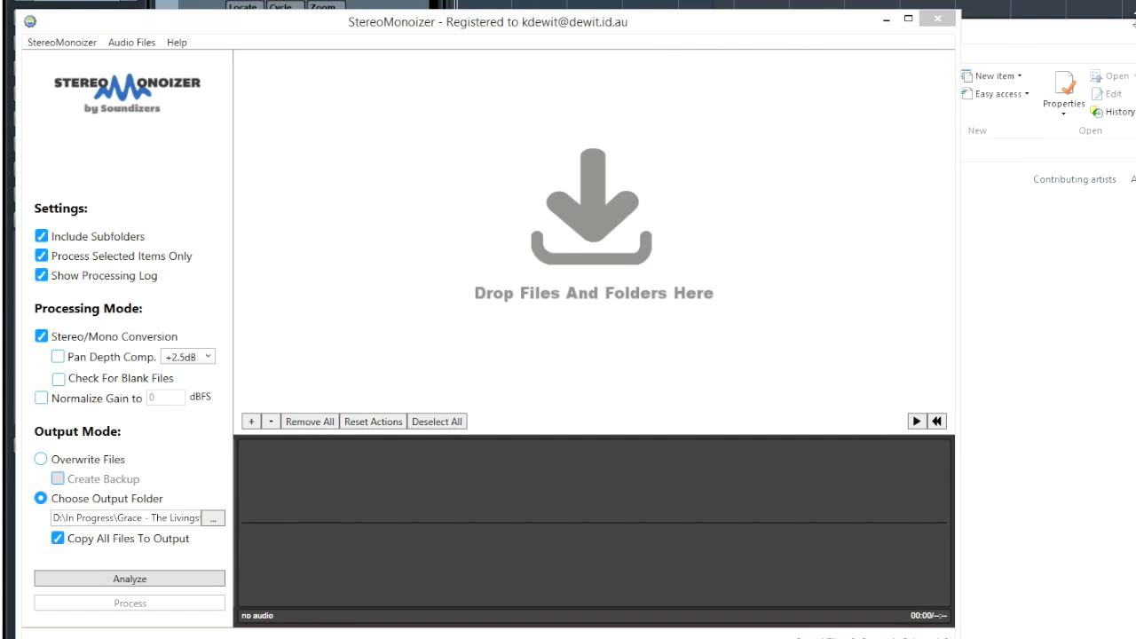
Add all WAV files from the D:\In Progress\temp folder to StereoMonoizer's file list and analyze them.
click(1132, 36)
drag(1123, 36, 1135, 39)
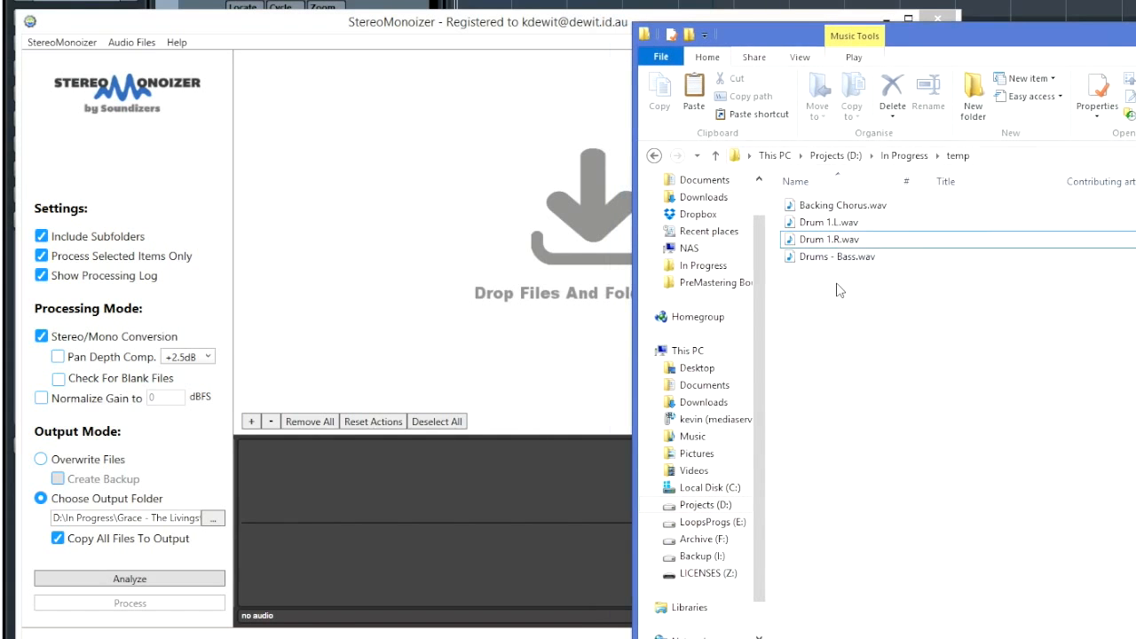
drag(840, 290, 375, 209)
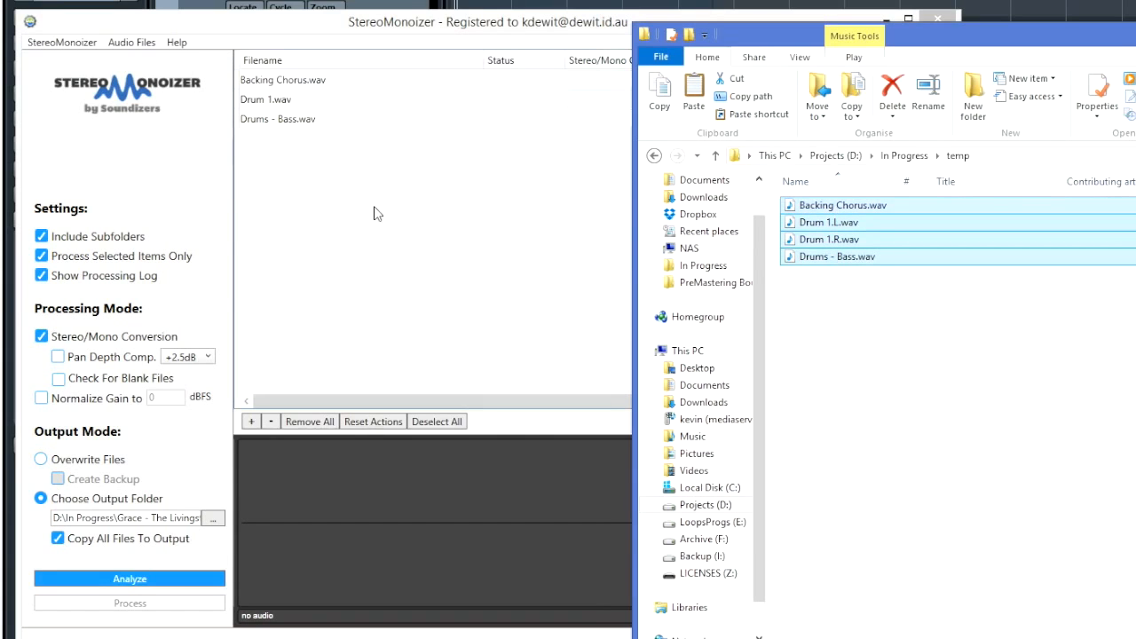
click(431, 32)
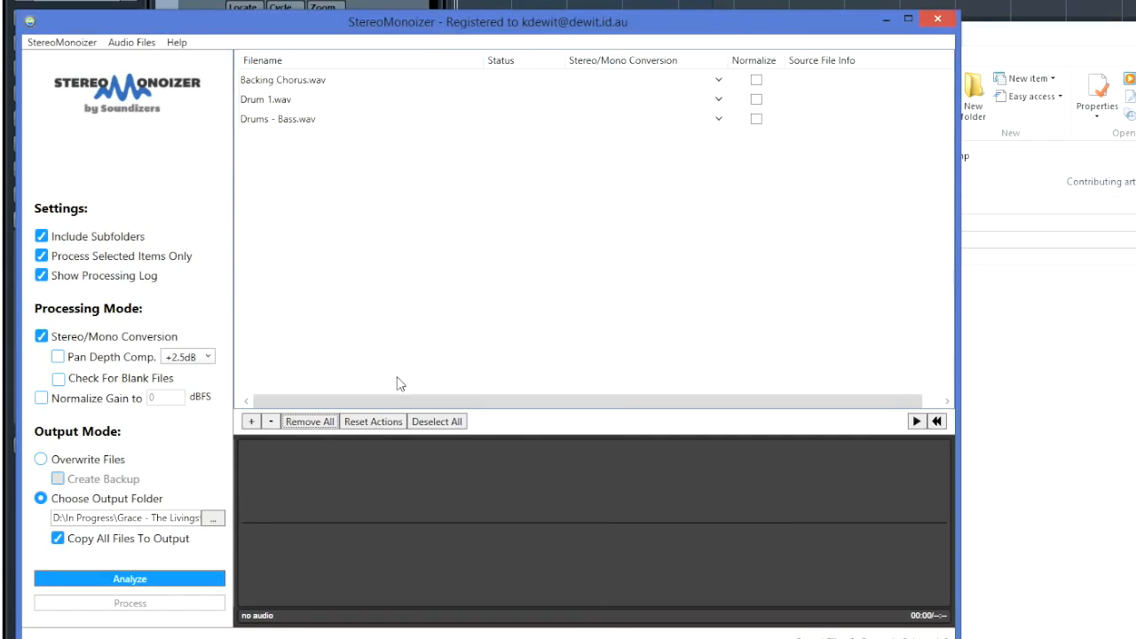
click(155, 582)
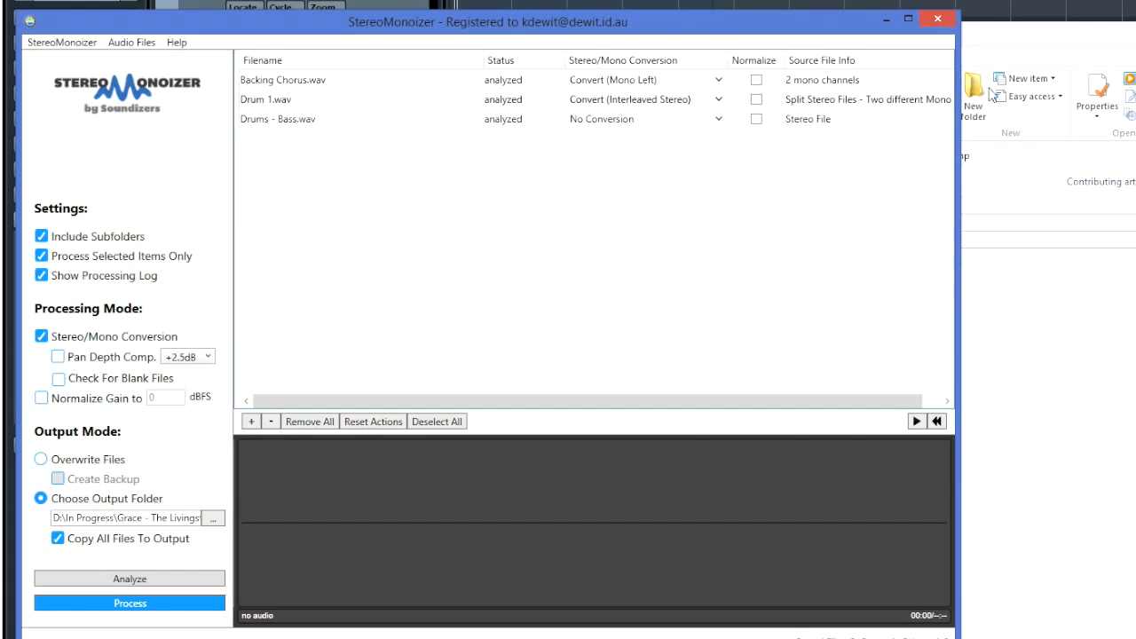
Check the original WAV files in the temp folder against the analyzed file list, including the split Drum 1 pair.
click(1070, 46)
click(915, 302)
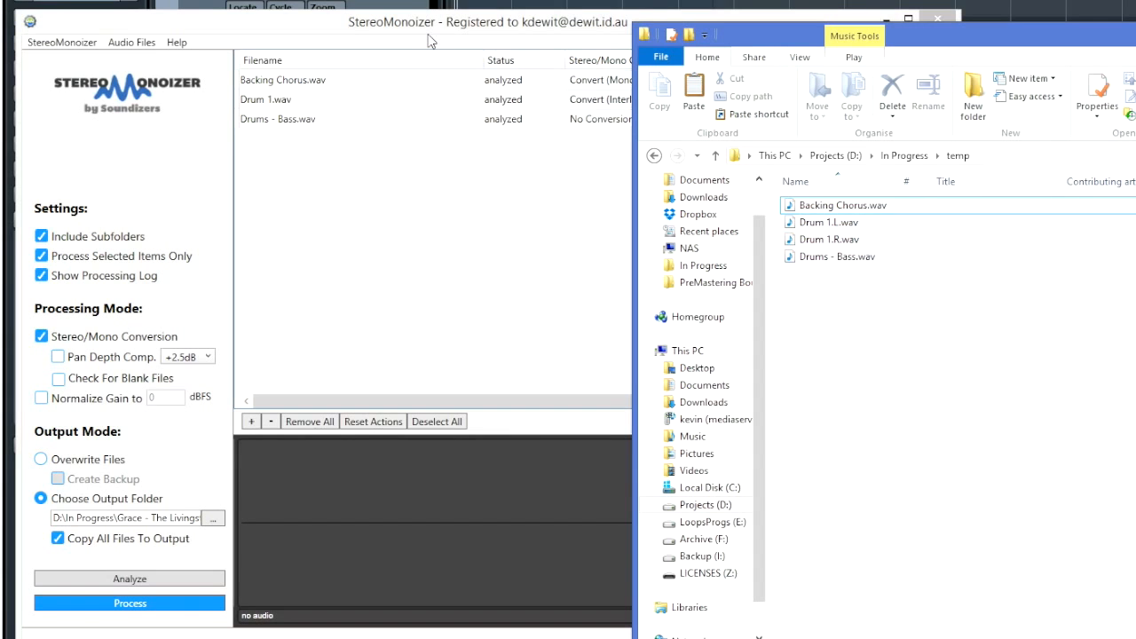
click(320, 29)
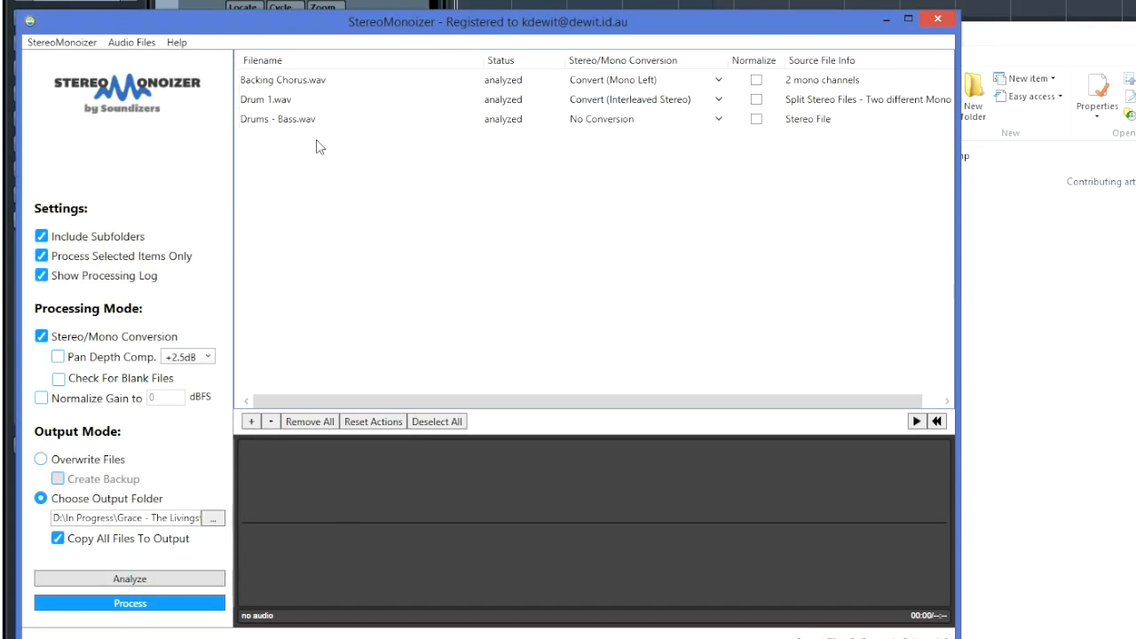
Preview the waveforms of Backing Chorus.wav, Drum 1.wav and Drums - Bass.wav, and review the conversion options for Drums - Bass.wav.
click(290, 82)
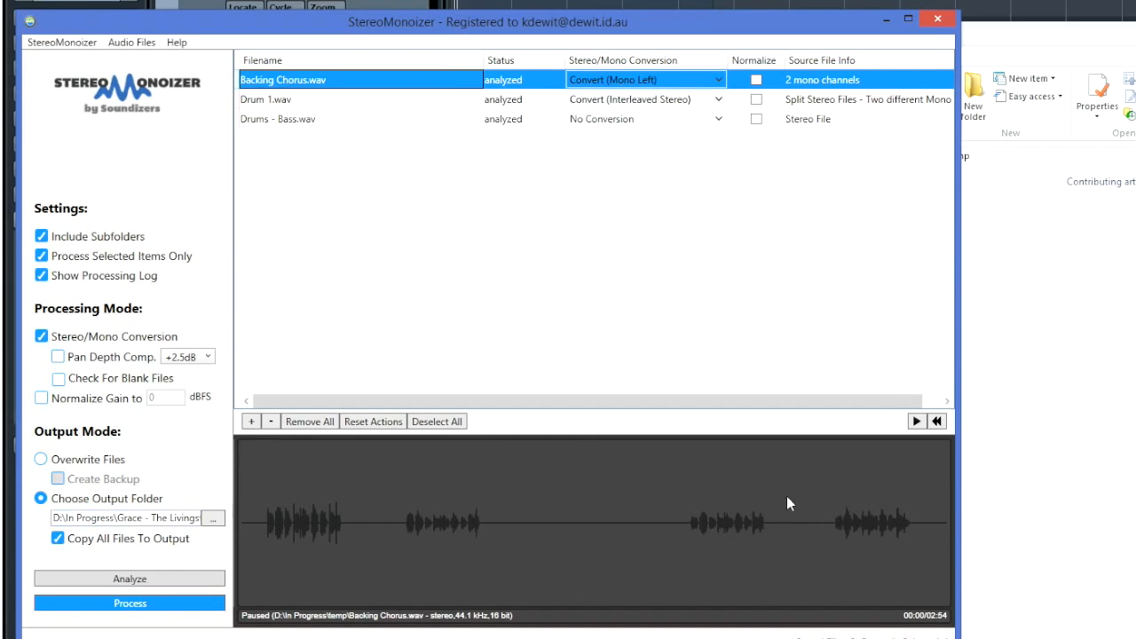
click(263, 104)
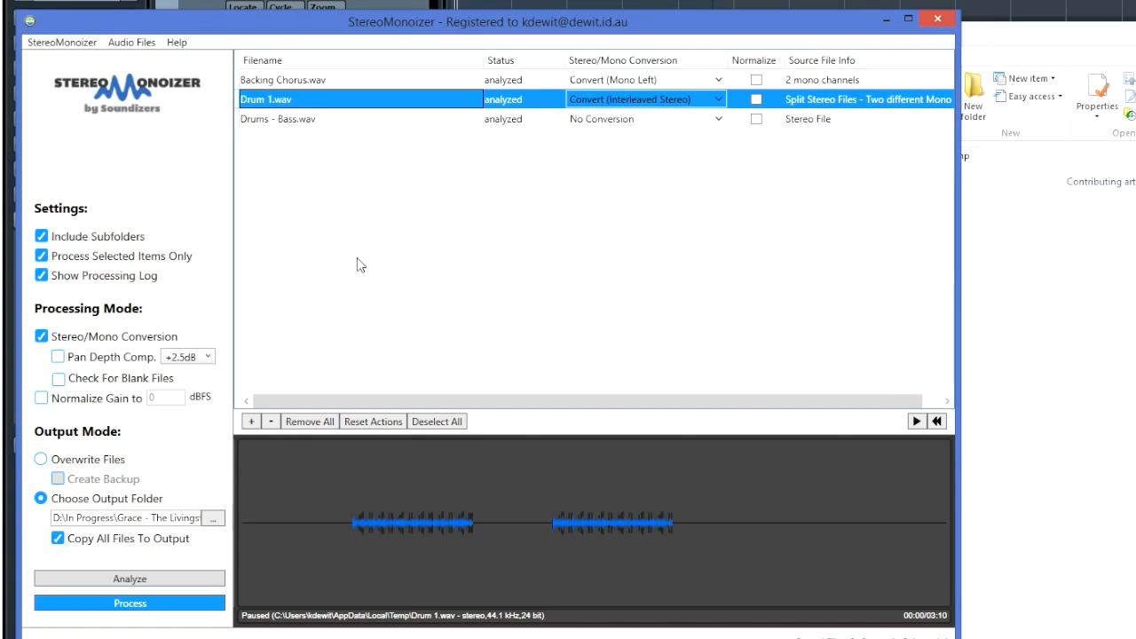
click(302, 129)
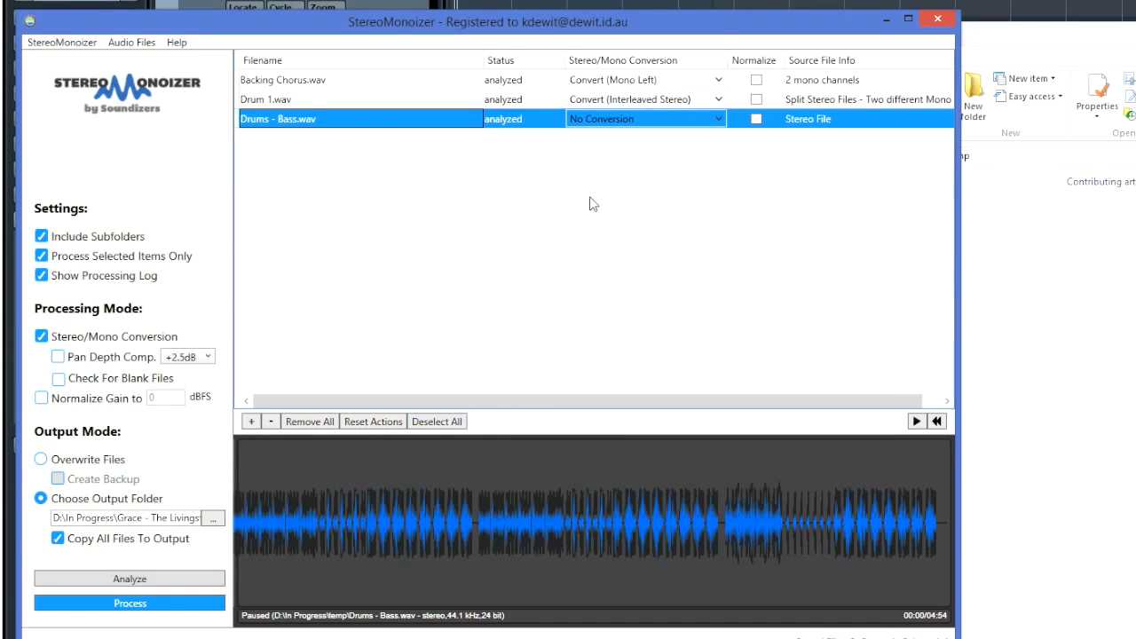
click(720, 120)
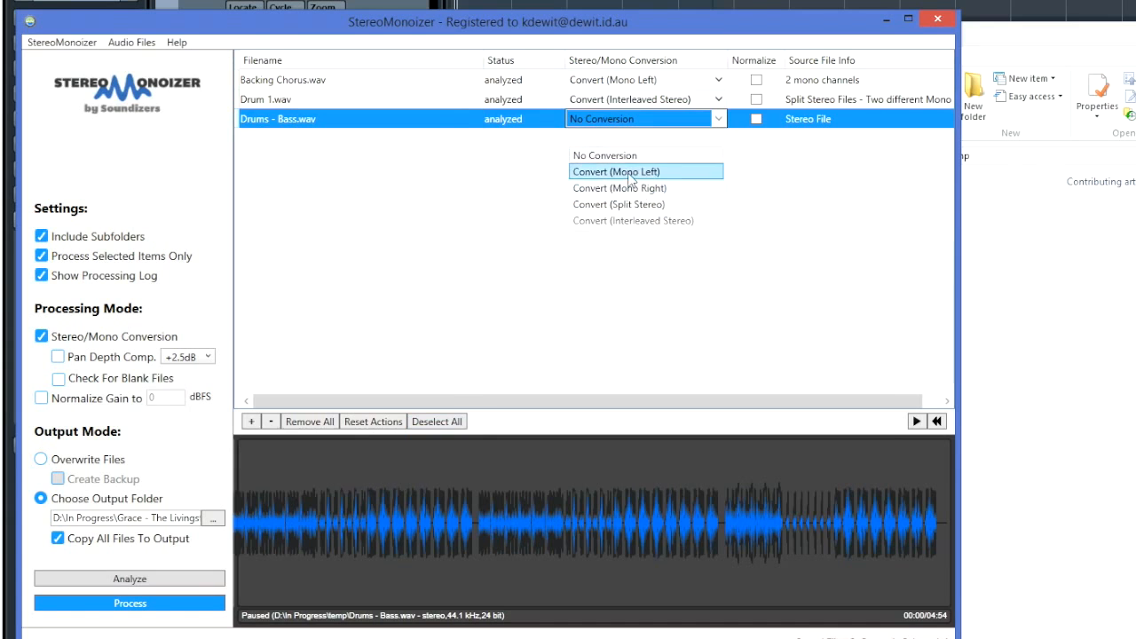
click(505, 204)
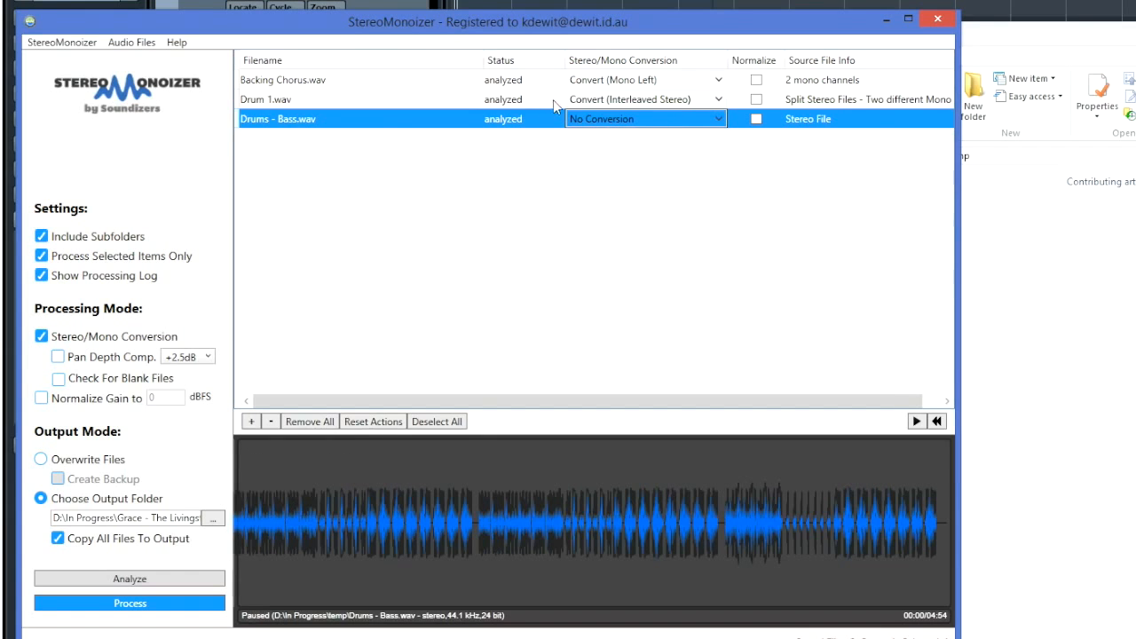
Create a folder named temp2 inside D:\In Progress\temp and set it as the output folder.
click(189, 605)
click(211, 519)
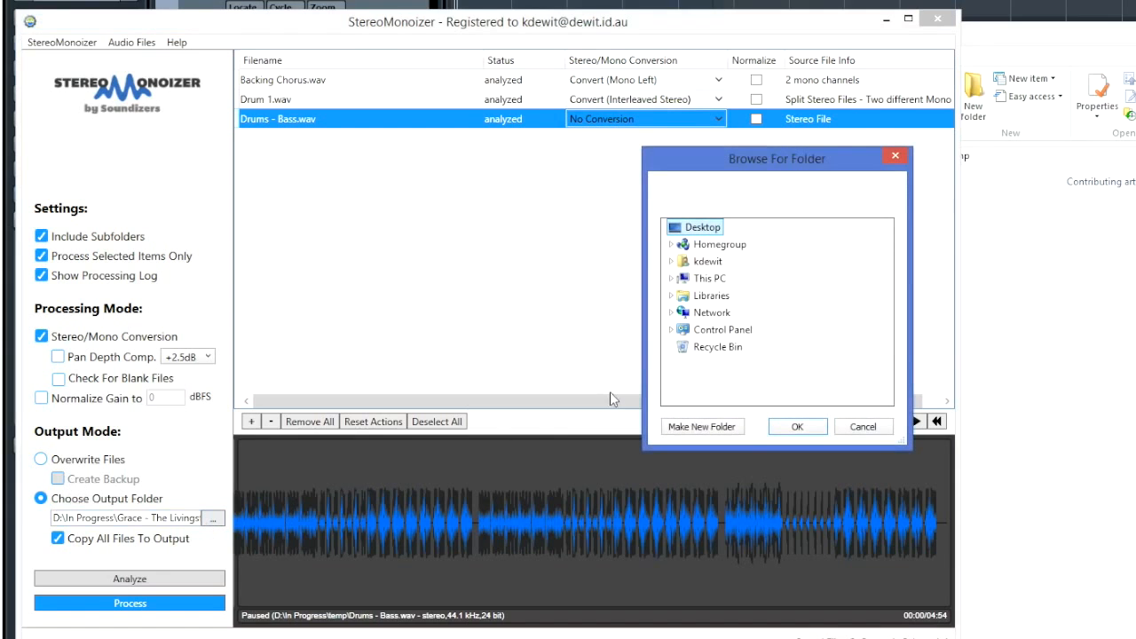
click(672, 280)
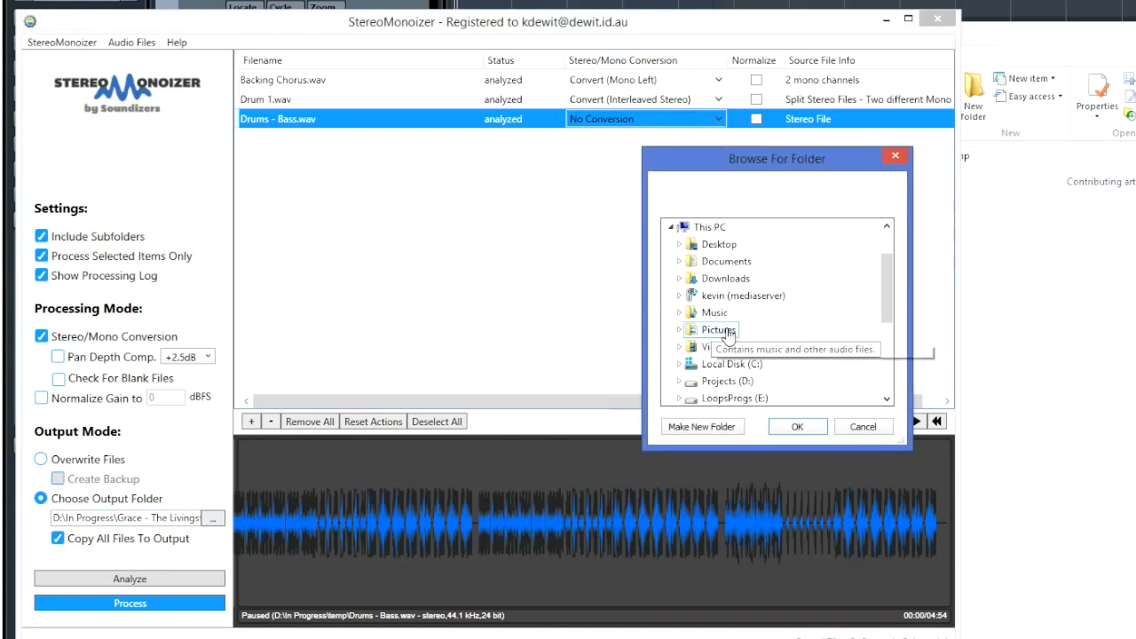
double_click(728, 381)
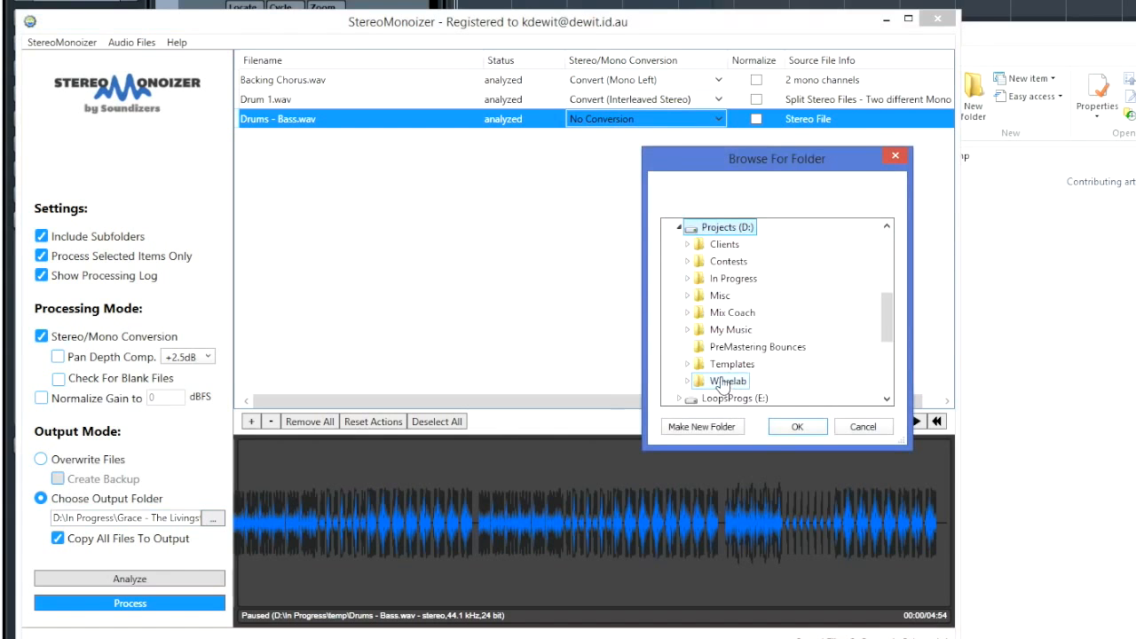
double_click(733, 280)
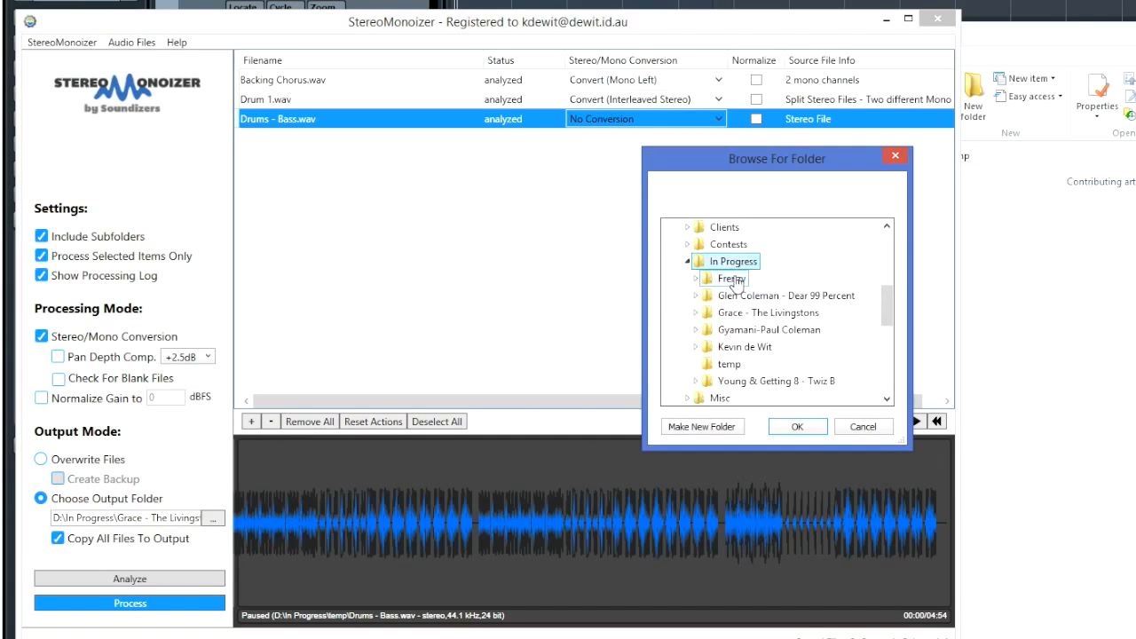
click(730, 364)
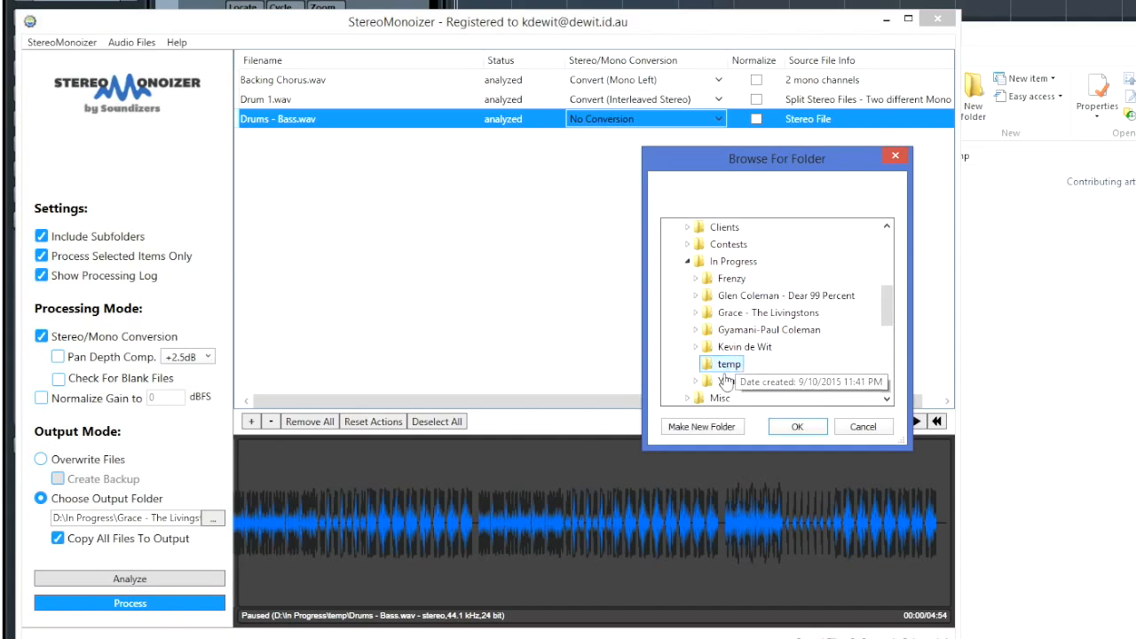
click(704, 429)
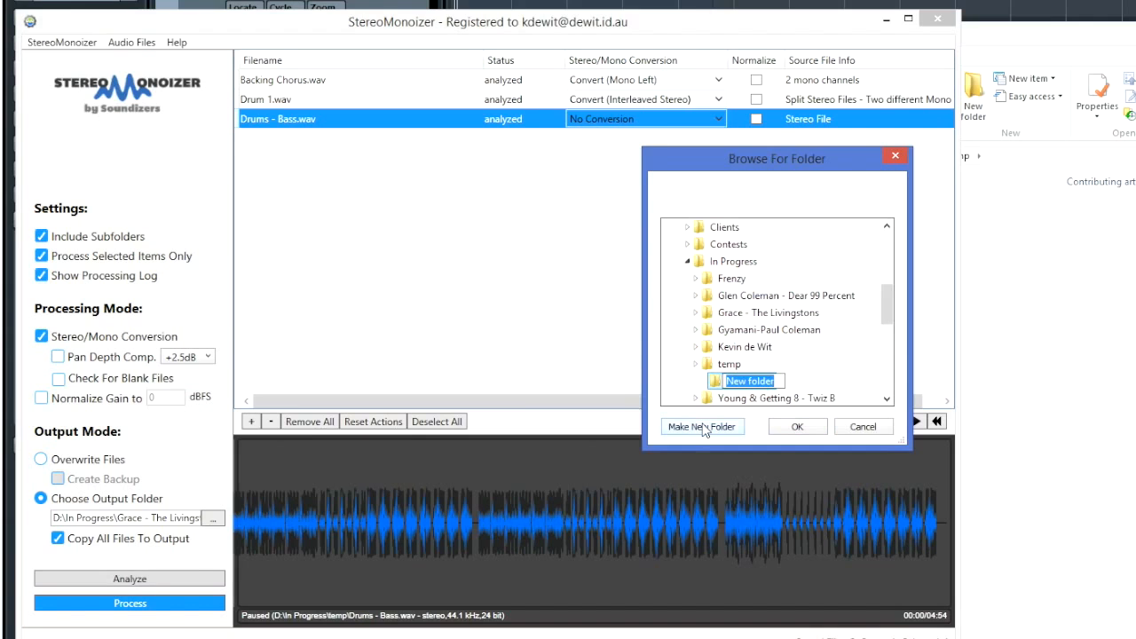
text(temp2)
key(Return)
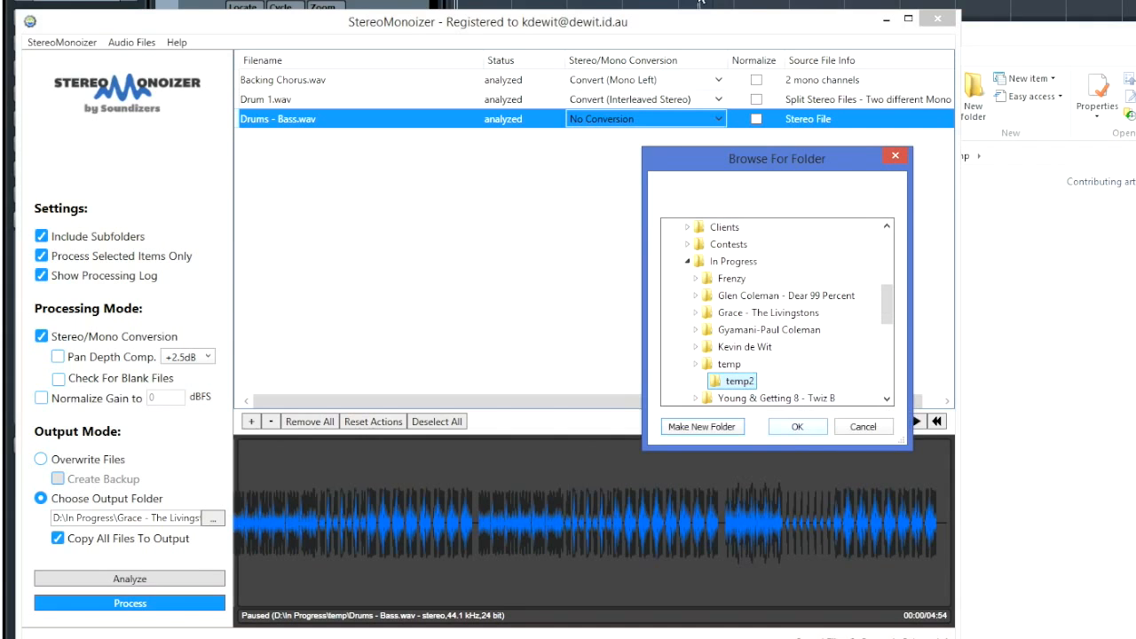
click(796, 427)
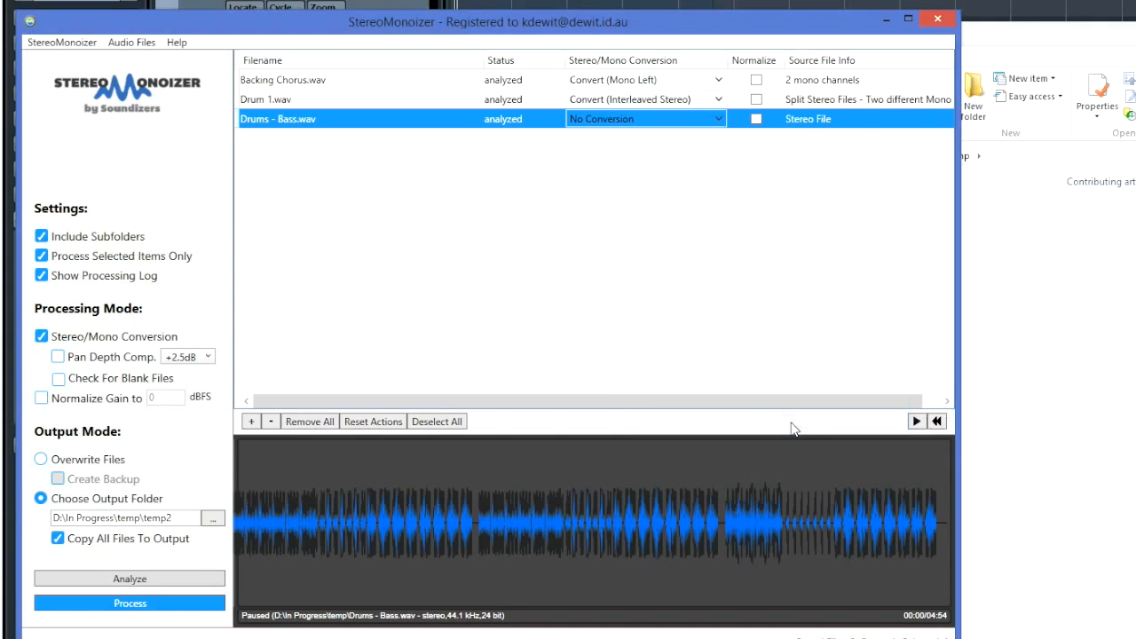
Process the analyzed files into the output folder and close the processing log.
click(121, 605)
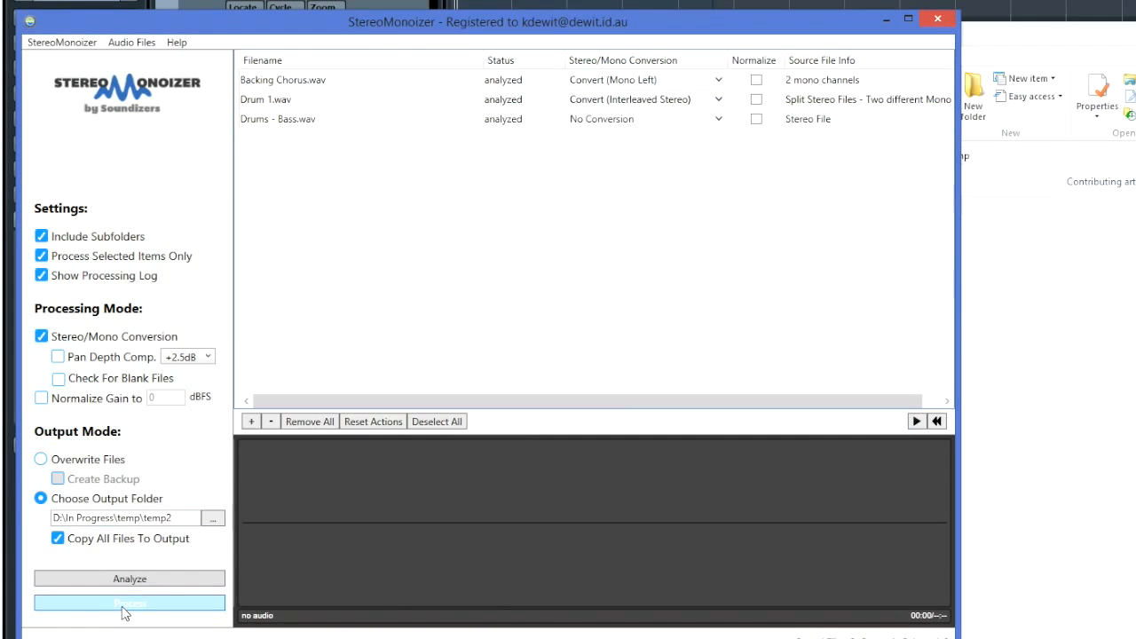
click(124, 610)
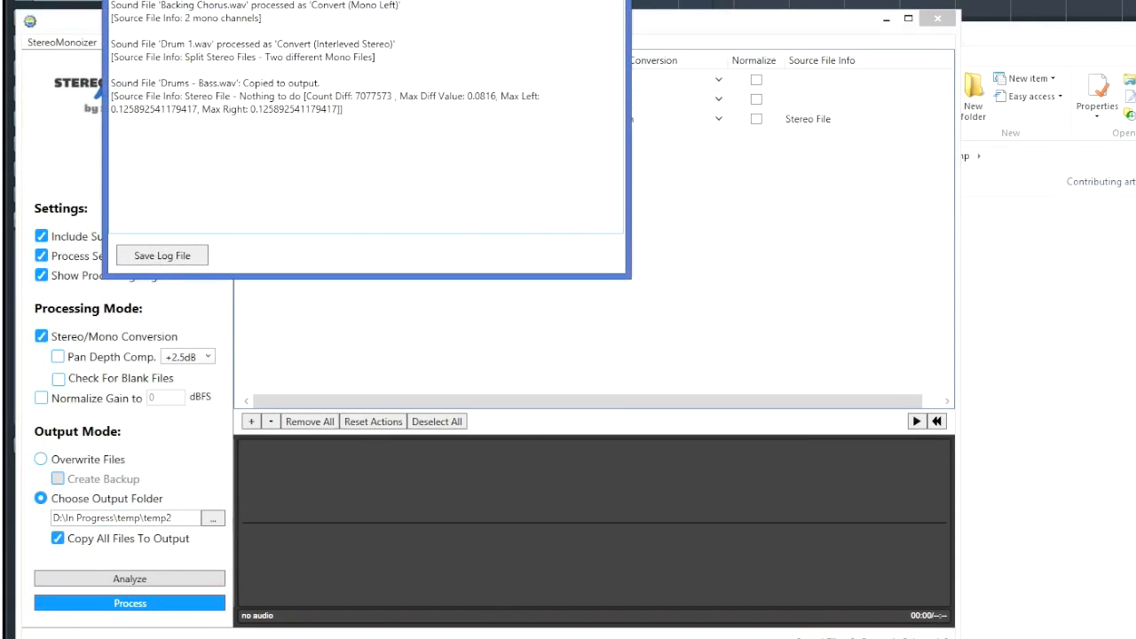
click(608, 0)
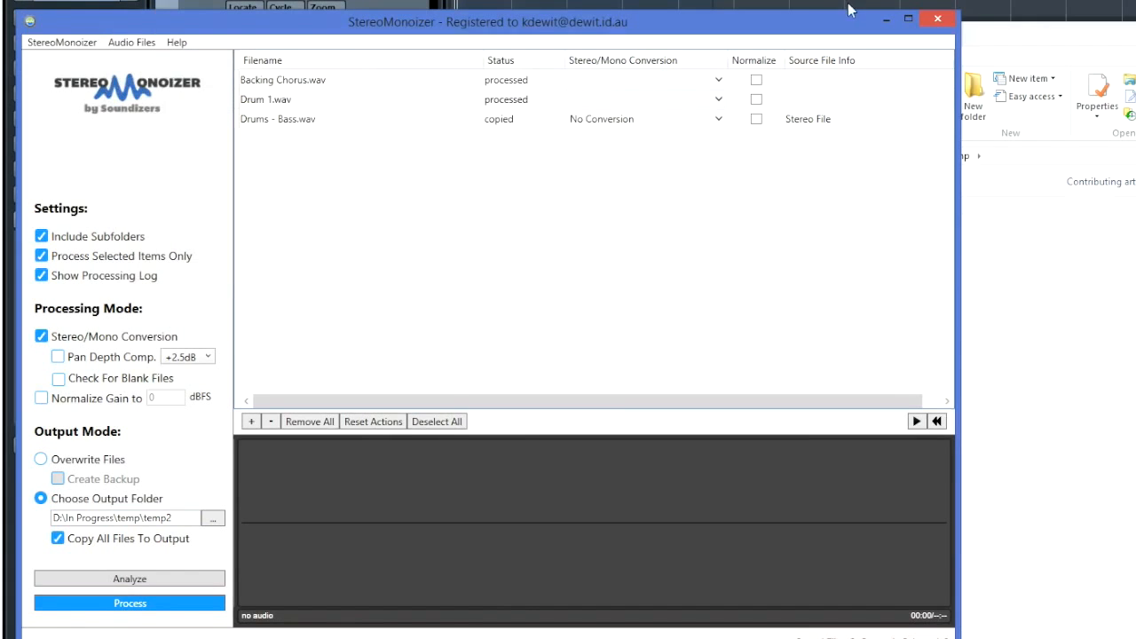
Switch to File Explorer and compare the processed files in temp2 with the original files in temp.
click(993, 43)
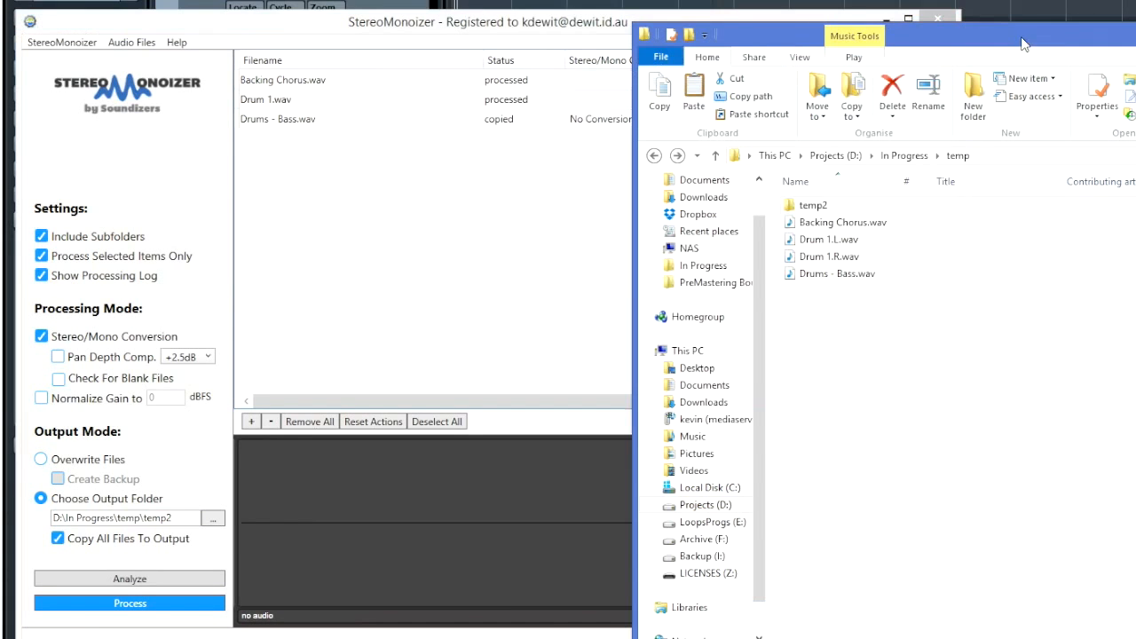
double_click(779, 203)
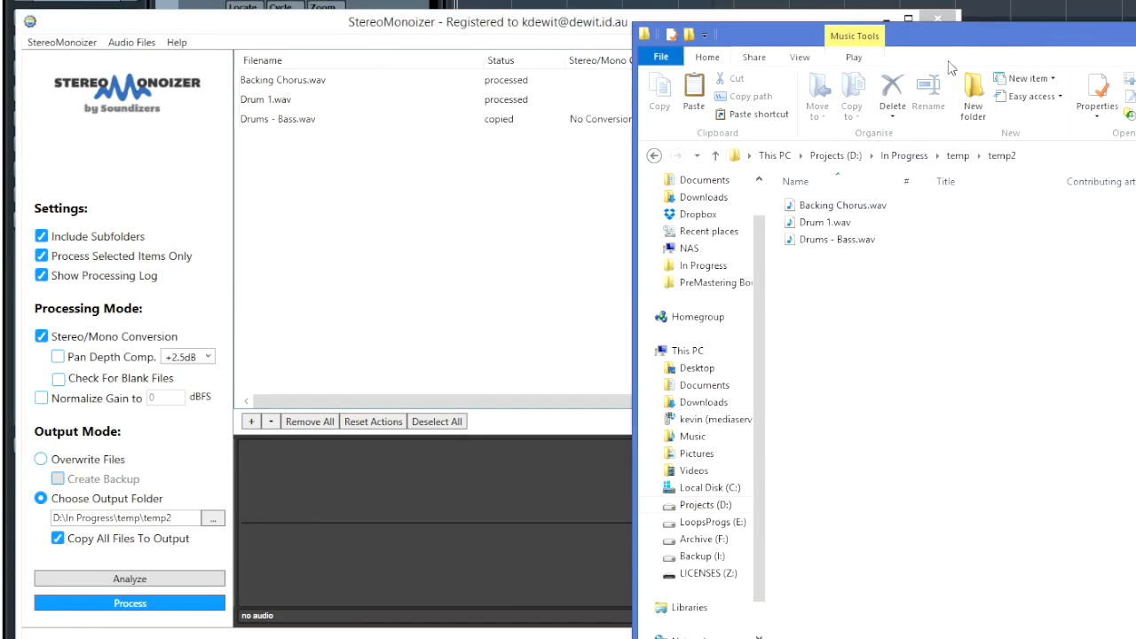
drag(952, 45, 963, 25)
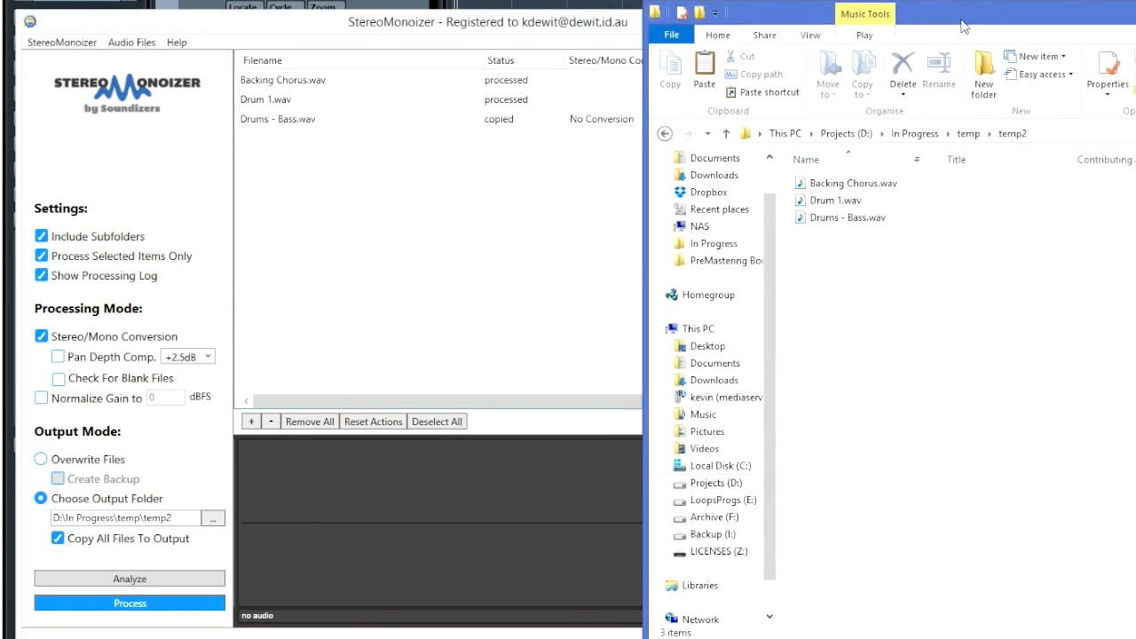
click(857, 189)
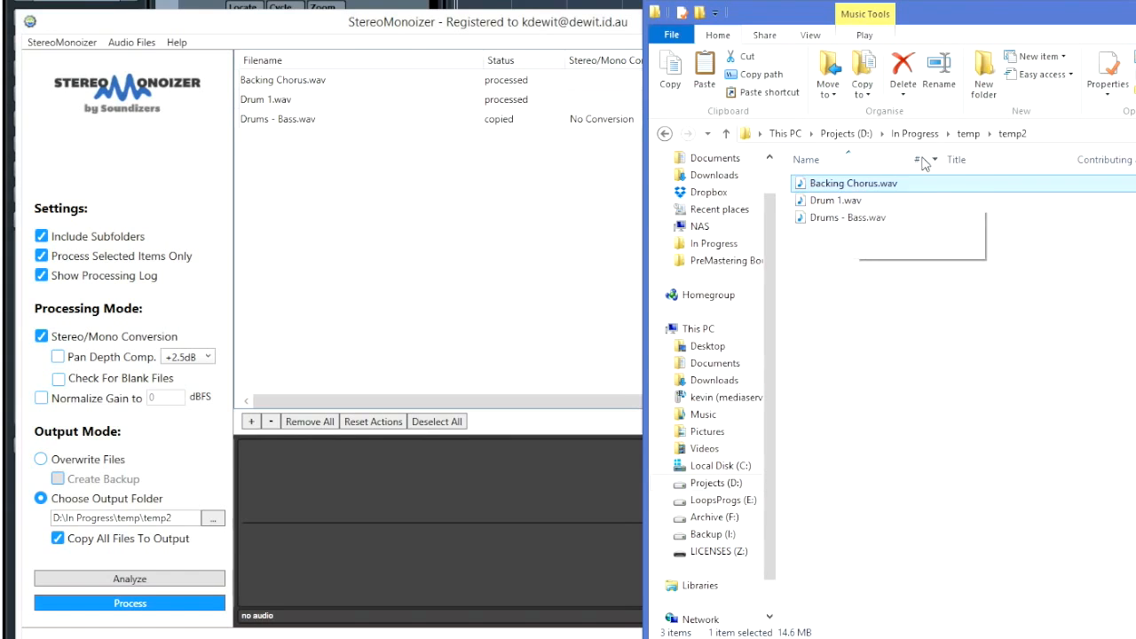
click(968, 134)
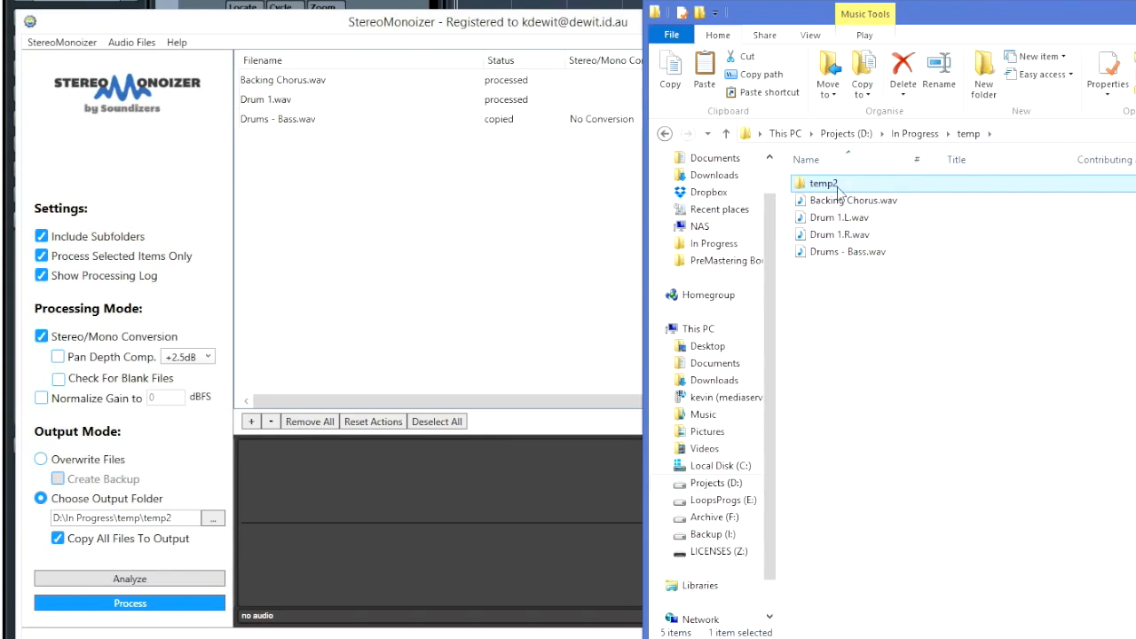
double_click(836, 186)
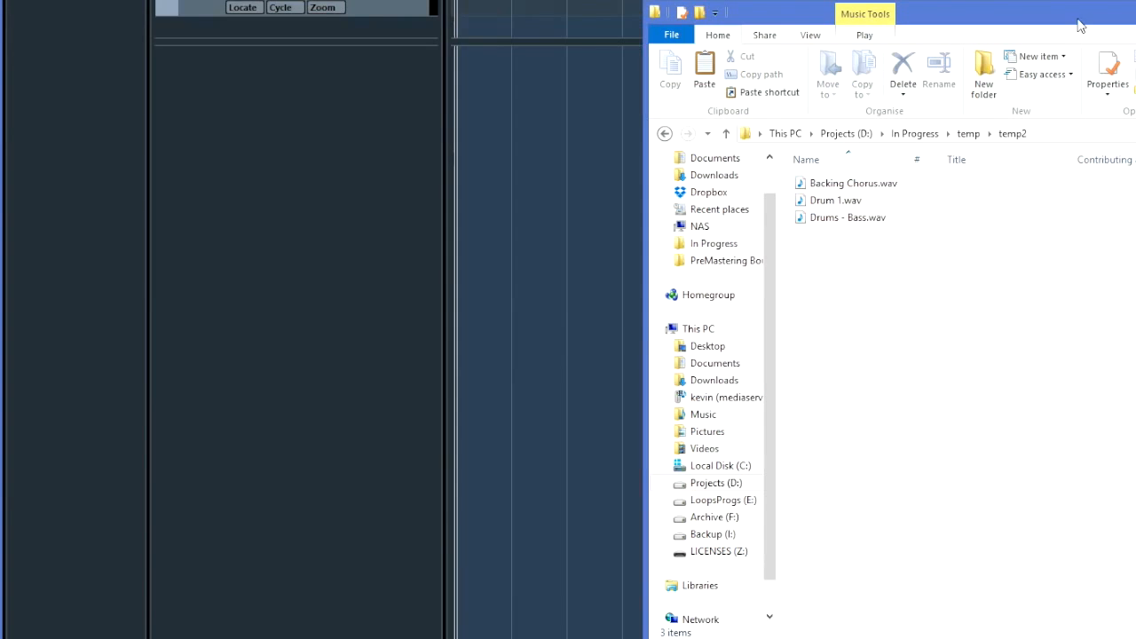
Import the three processed WAV files from temp2 into the Cubase project start on different tracks, accepting the import options.
drag(1086, 20, 1135, 34)
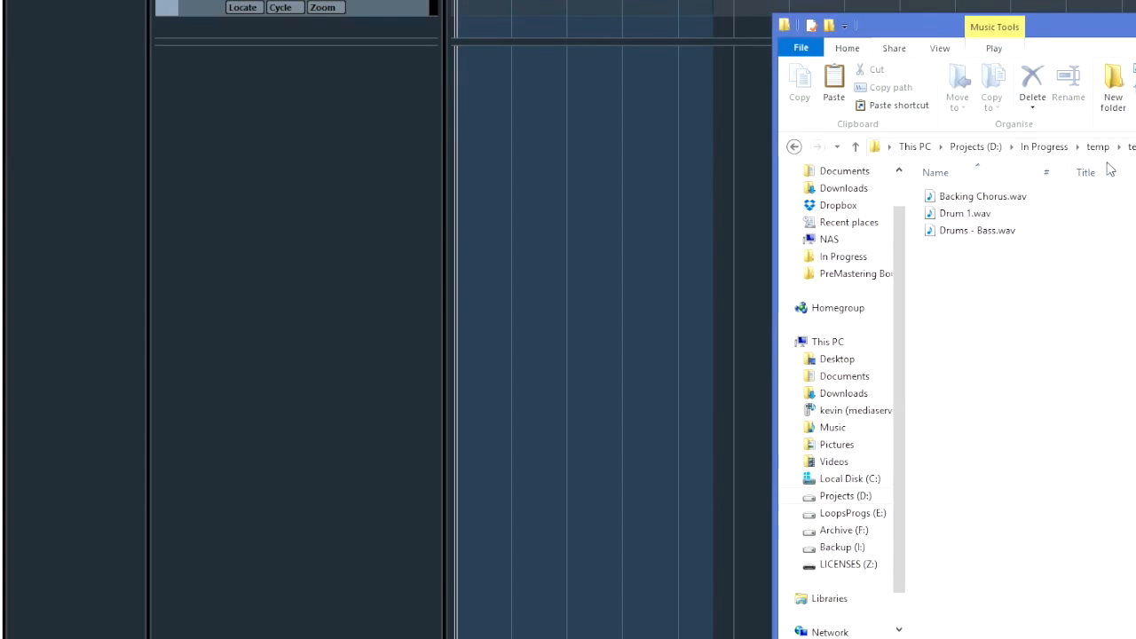
mouse_move(976, 258)
mouse_down()
mouse_move(959, 194)
mouse_move(493, 171)
mouse_move(455, 153)
mouse_up()
click(809, 320)
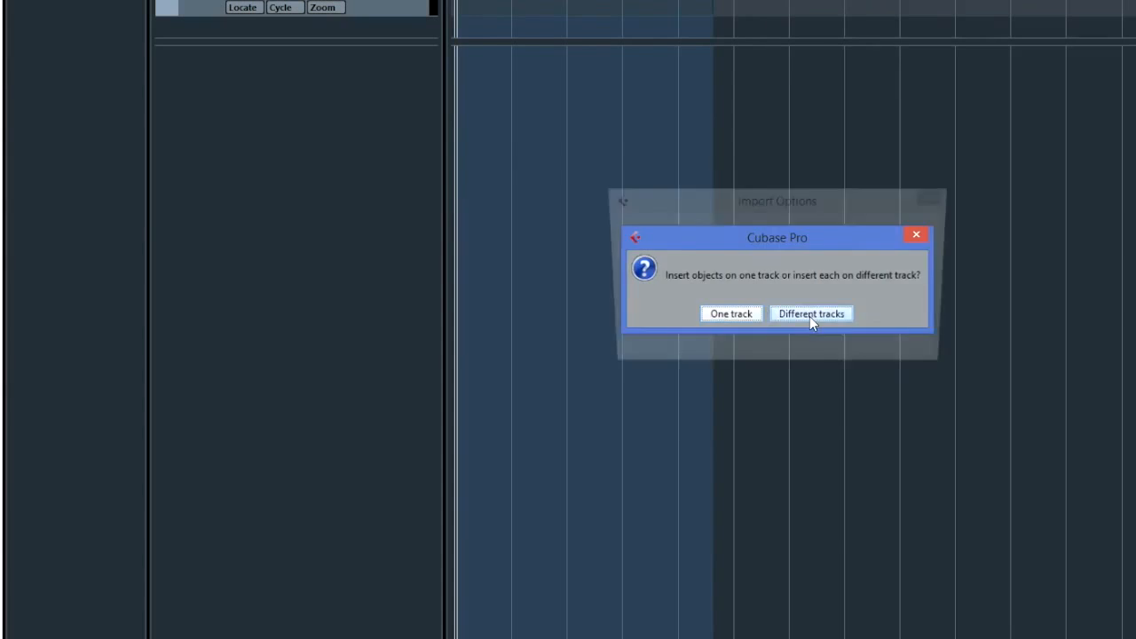
click(834, 349)
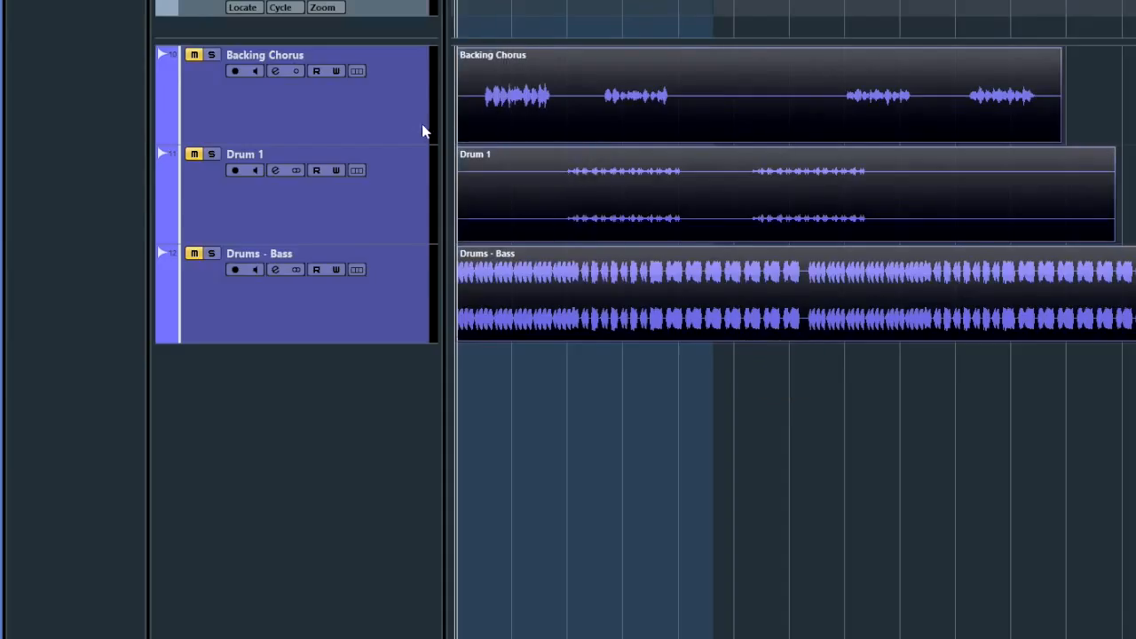
Inspect the imported Backing Chorus, Drum 1 and Drums - Bass clips and the first two tracks for mono or stereo format.
click(472, 130)
click(492, 203)
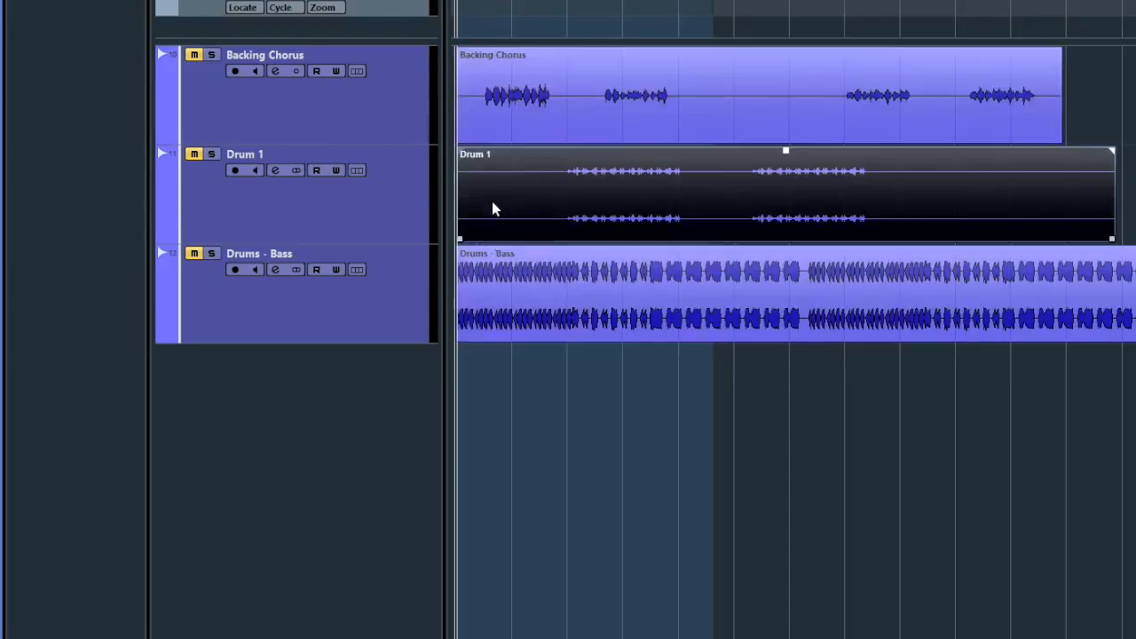
click(500, 316)
click(373, 120)
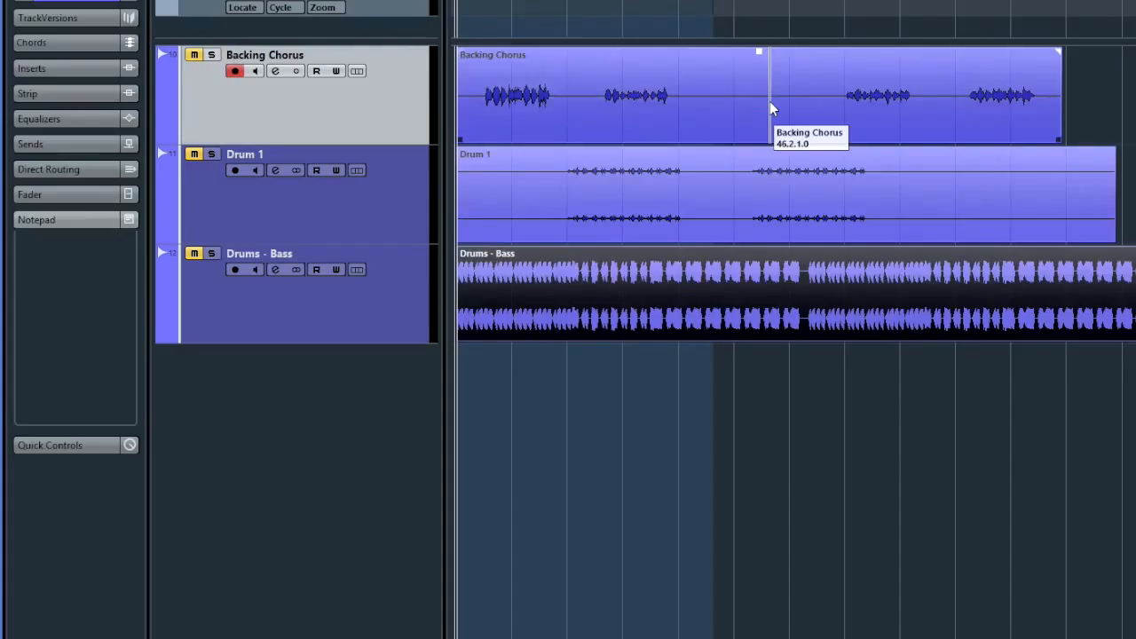
click(753, 155)
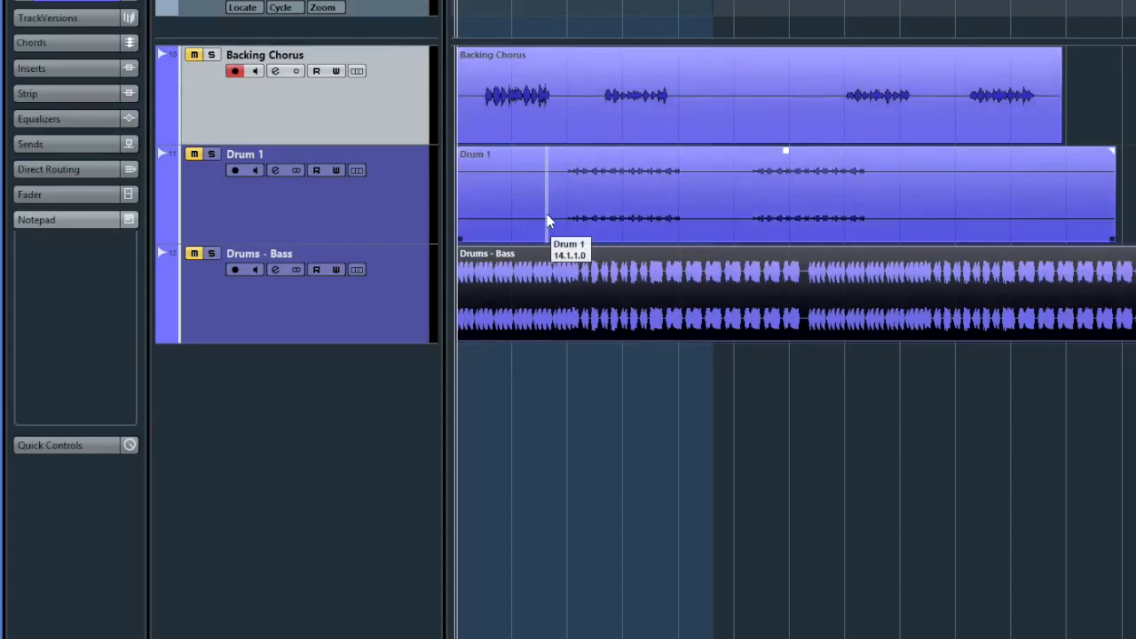
click(420, 224)
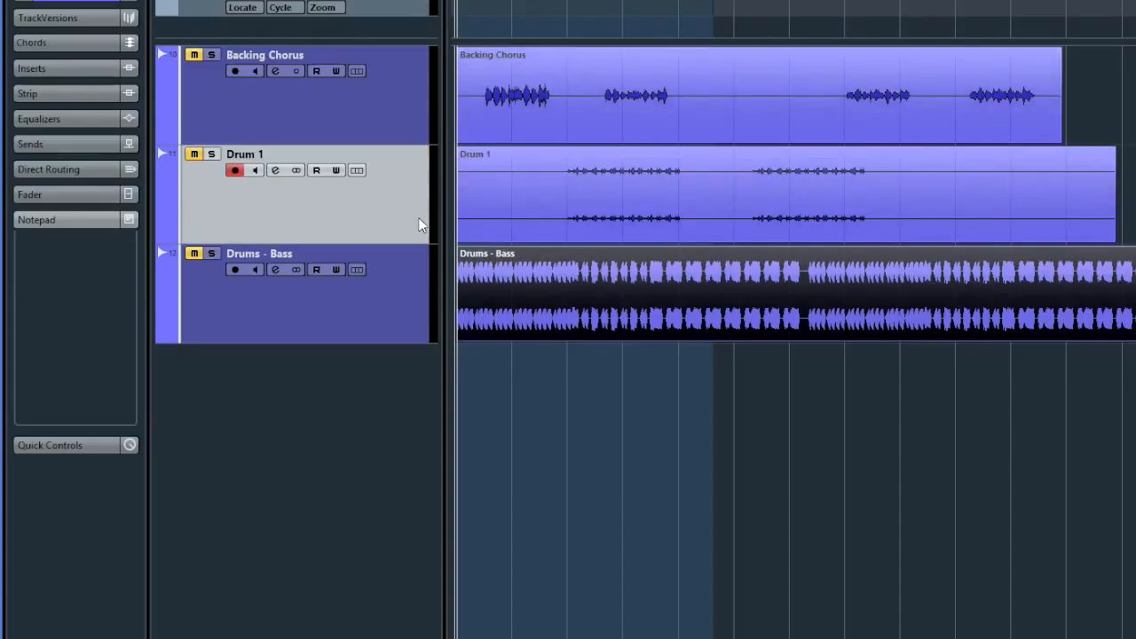
Select the imported Drum 1 clip in the arrangement and inspect its two channels.
click(484, 208)
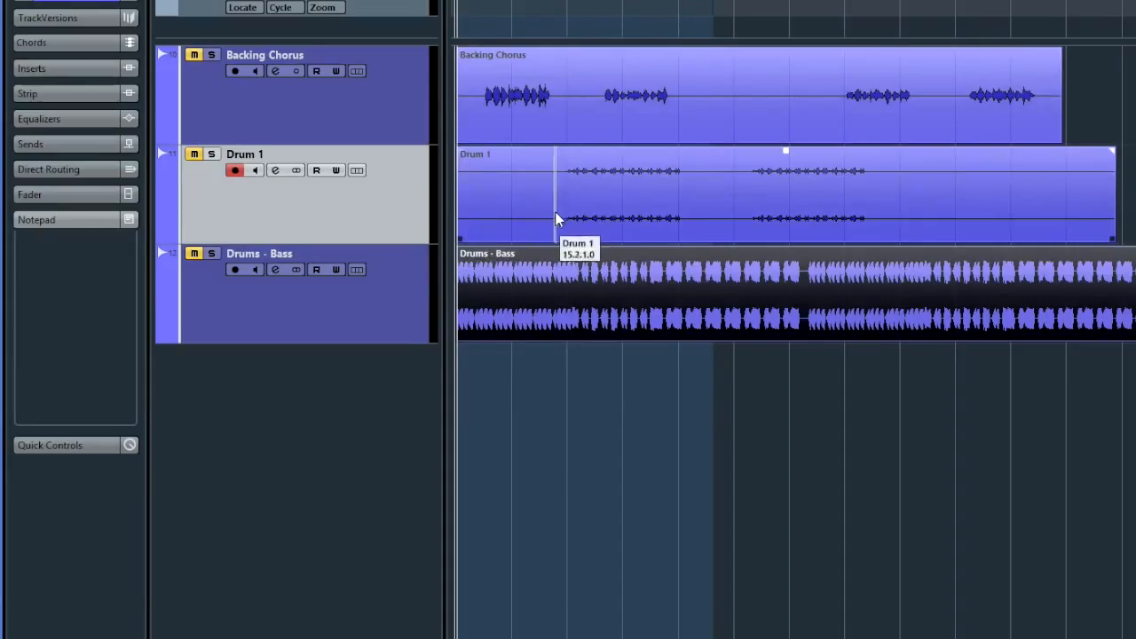
click(422, 240)
click(473, 227)
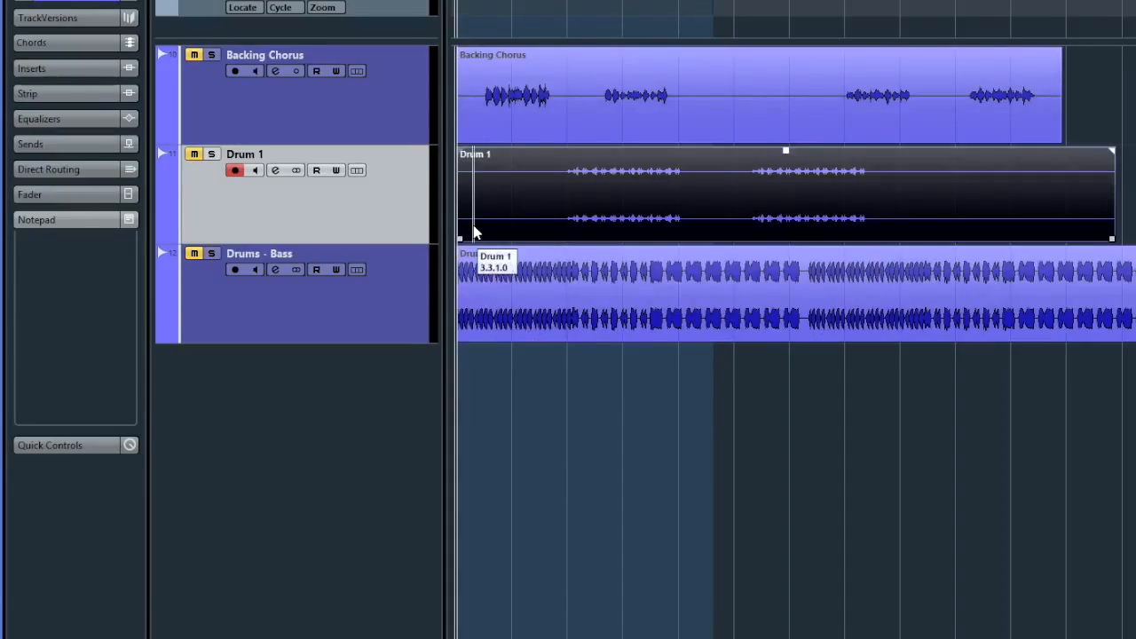
mouse_move(473, 232)
mouse_down()
mouse_move(484, 215)
mouse_move(571, 213)
mouse_move(460, 211)
mouse_up()
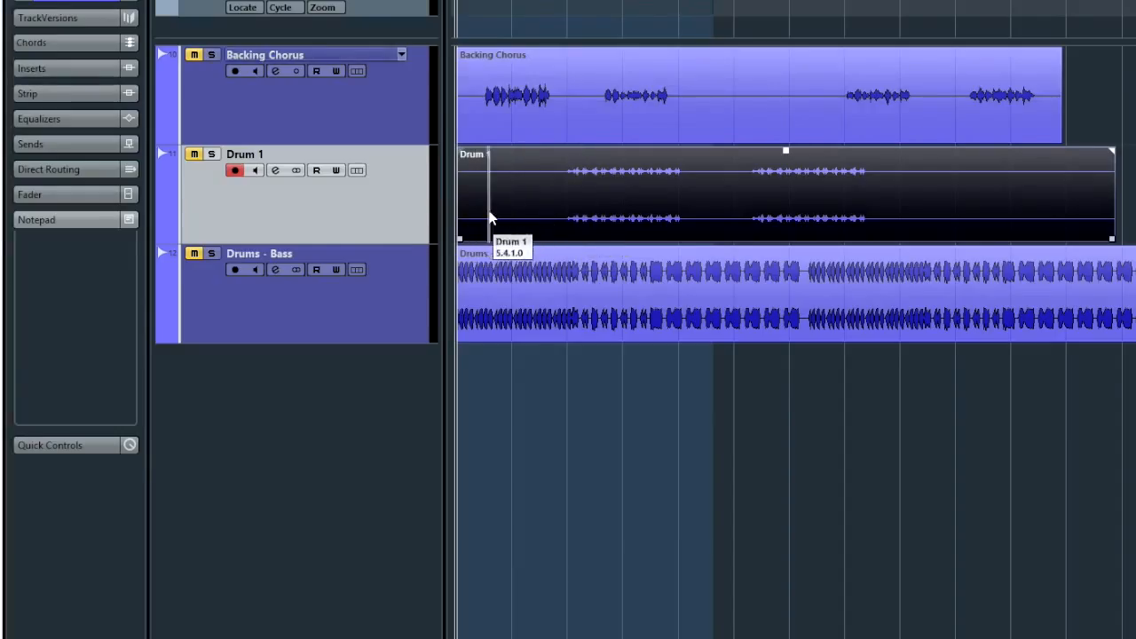
Switch to StereoMonoizer and add Drum 1.wav from the temp2 folder to its file list.
key(alt+Tab)
key(alt+Tab)
key(alt+Tab)
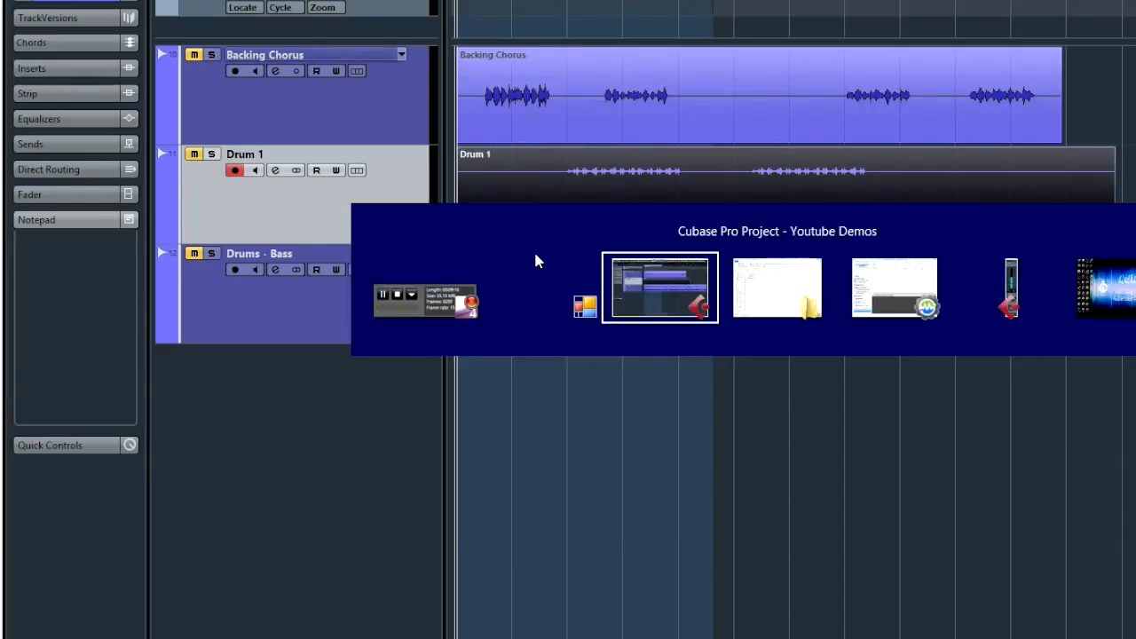
key(alt+Tab)
key(alt+Tab)
key(alt+Tab)
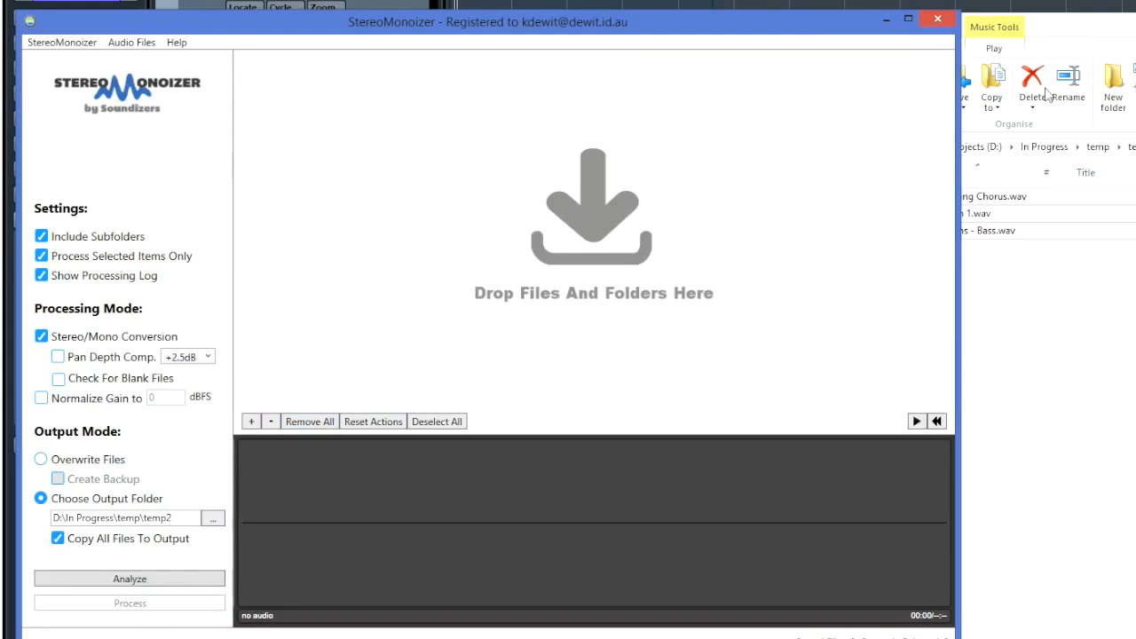
click(1092, 28)
click(1025, 298)
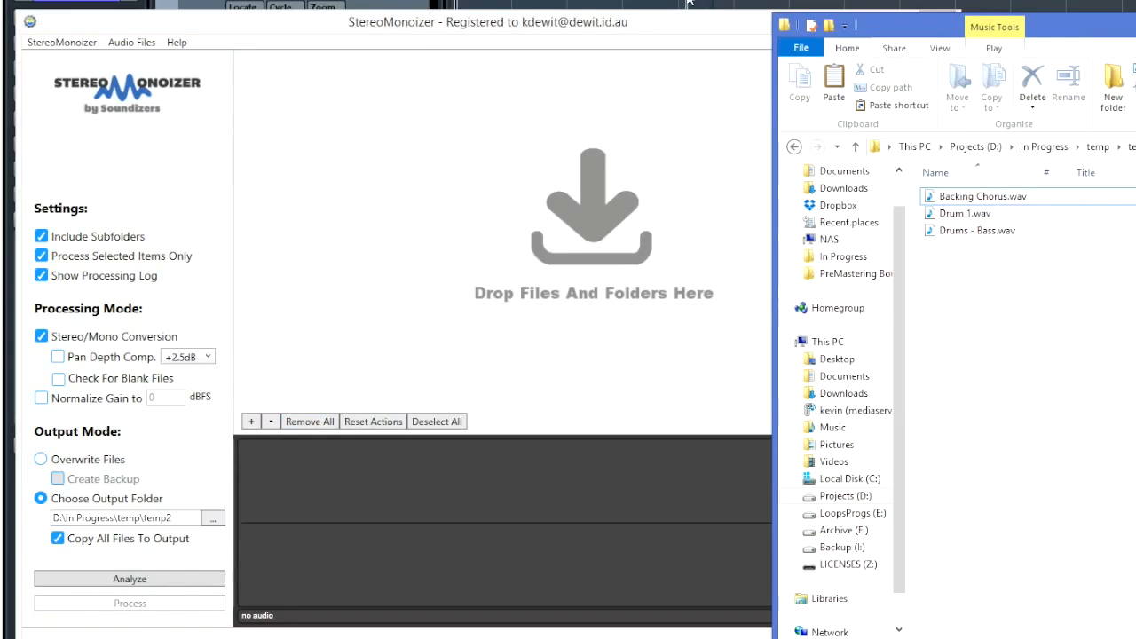
click(956, 220)
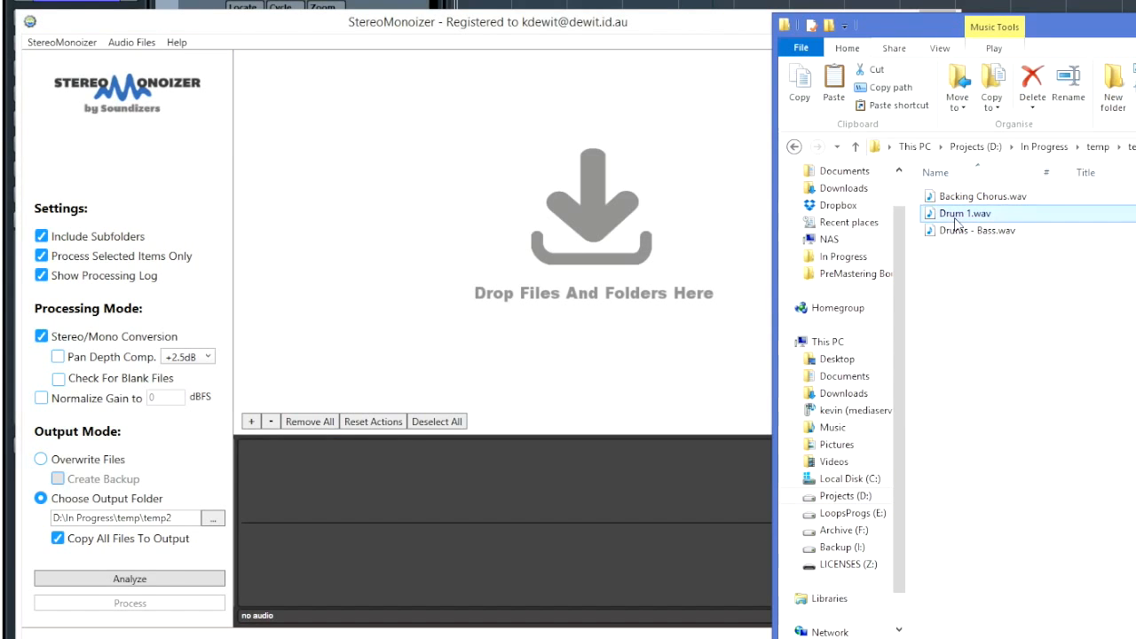
drag(962, 219, 445, 248)
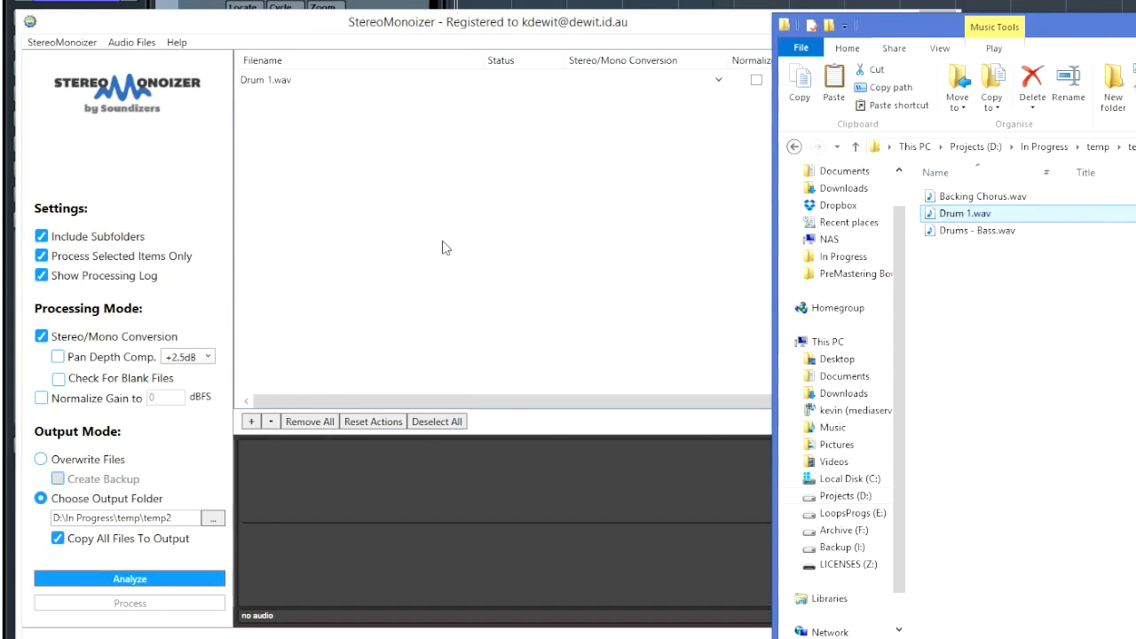
Analyze Drum 1.wav and process it with Convert (Split Stereo), closing the processing log.
click(340, 247)
click(126, 578)
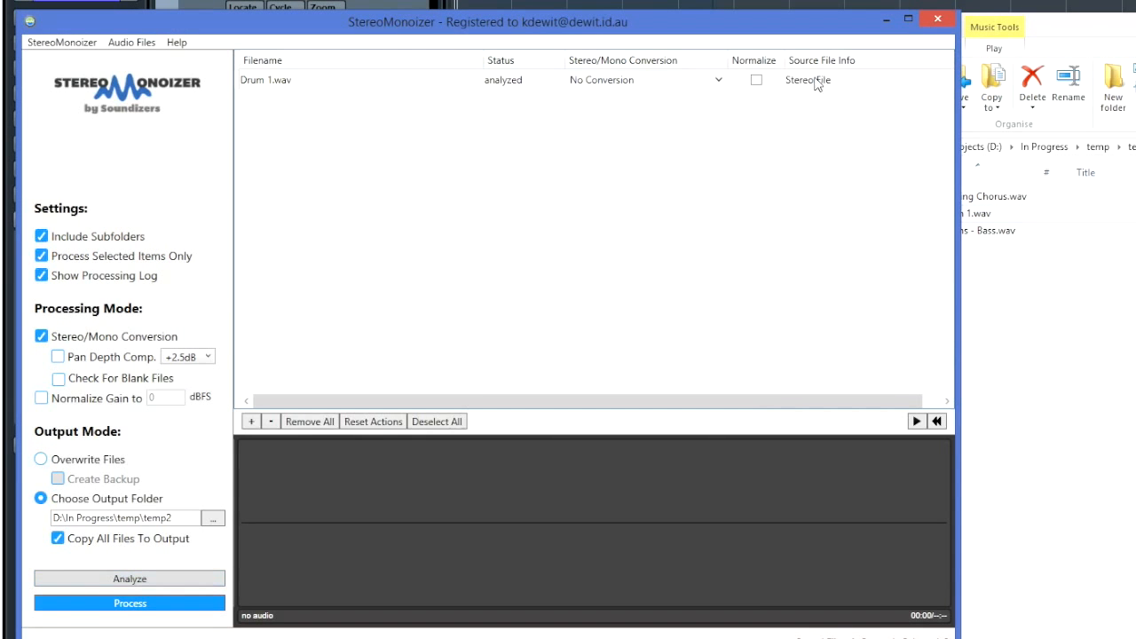
click(661, 82)
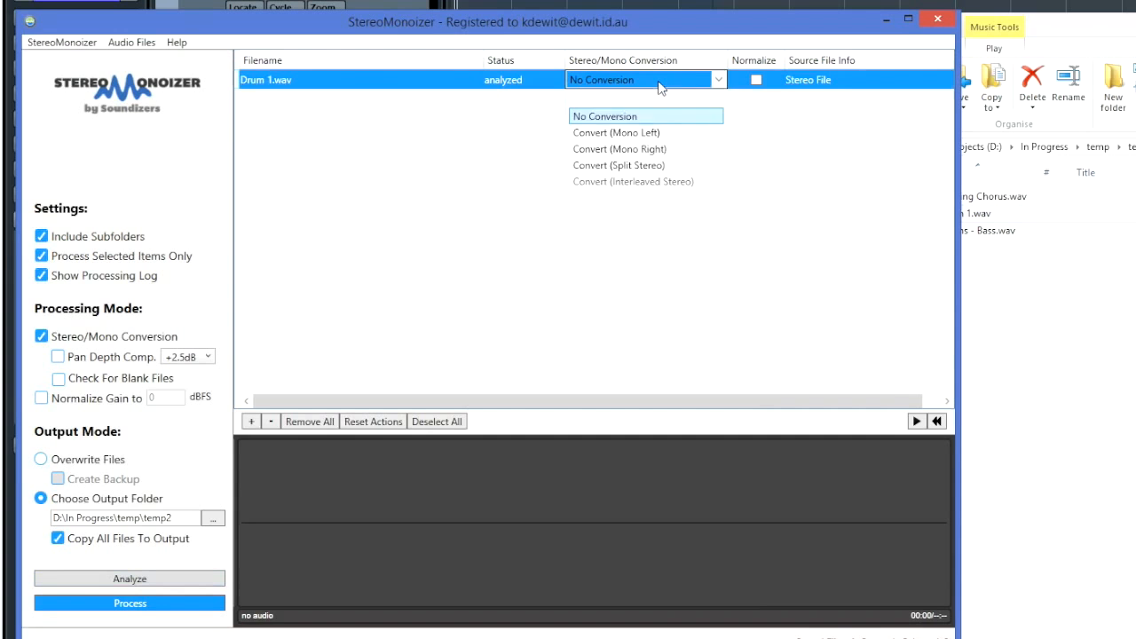
click(660, 170)
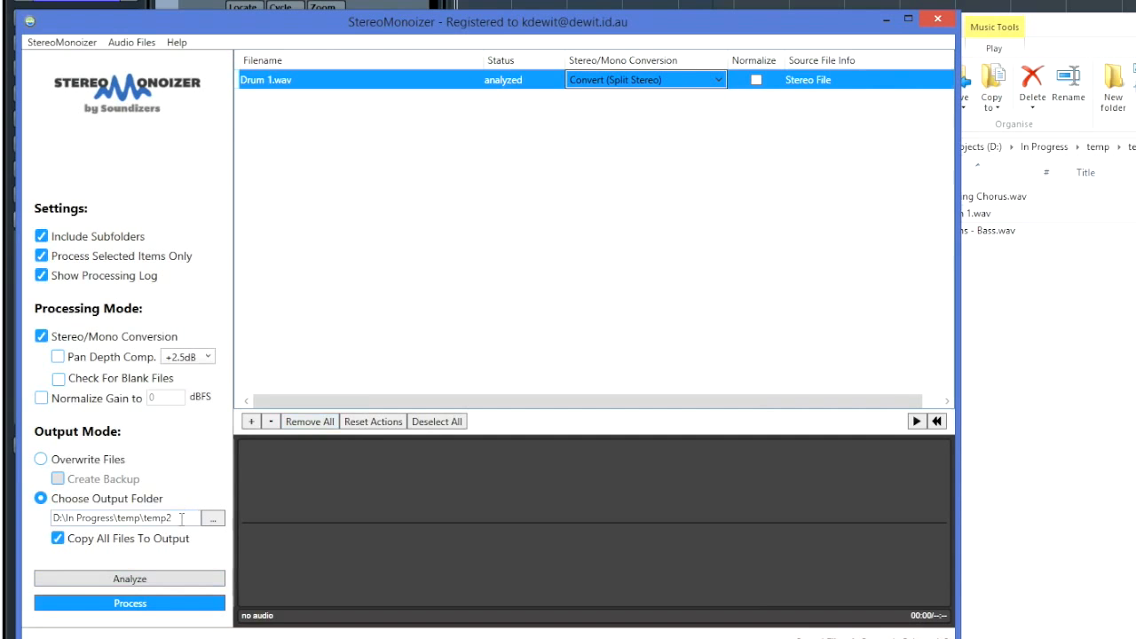
click(167, 607)
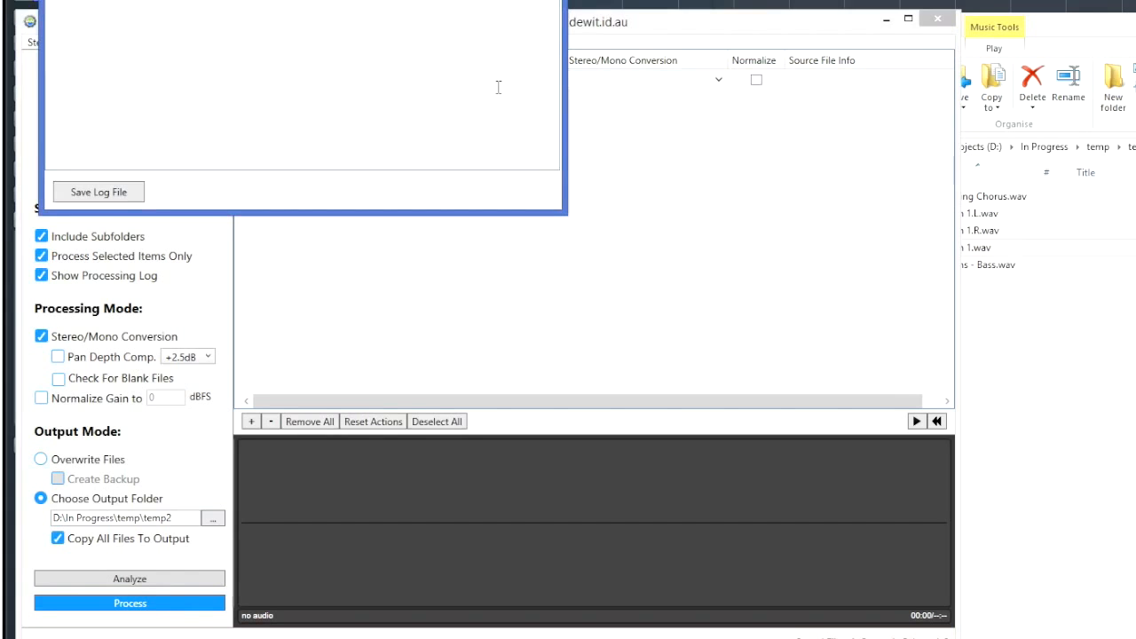
click(1122, 41)
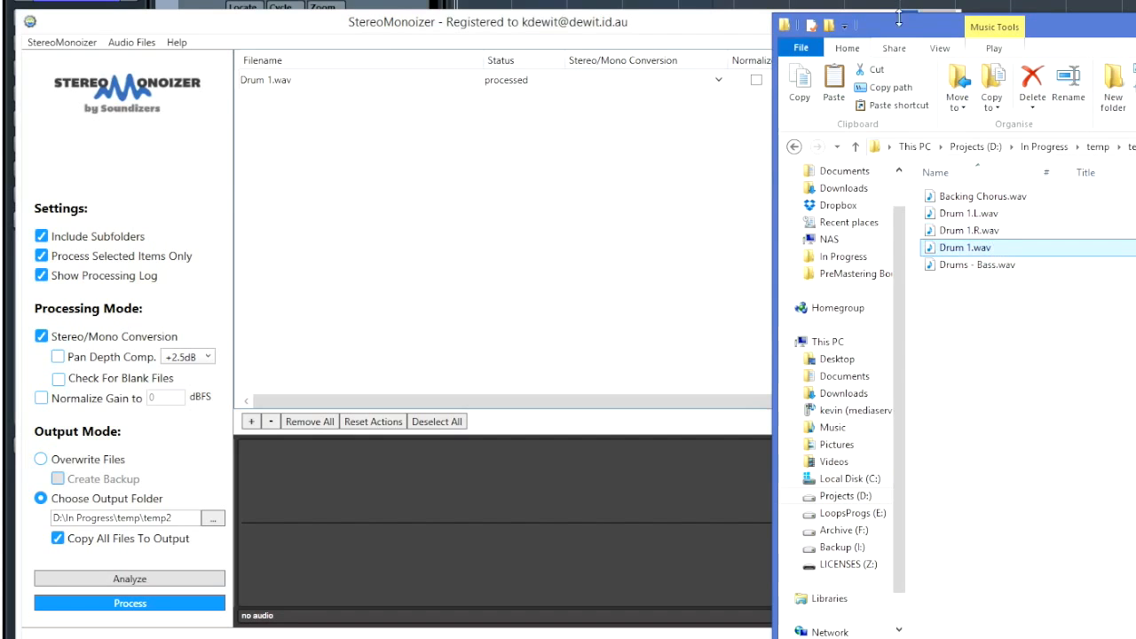
Import Drum 1.L.wav and Drum 1.R.wav into the Cubase project on different tracks below Drums - Bass, accepting the import options.
click(719, 23)
click(887, 17)
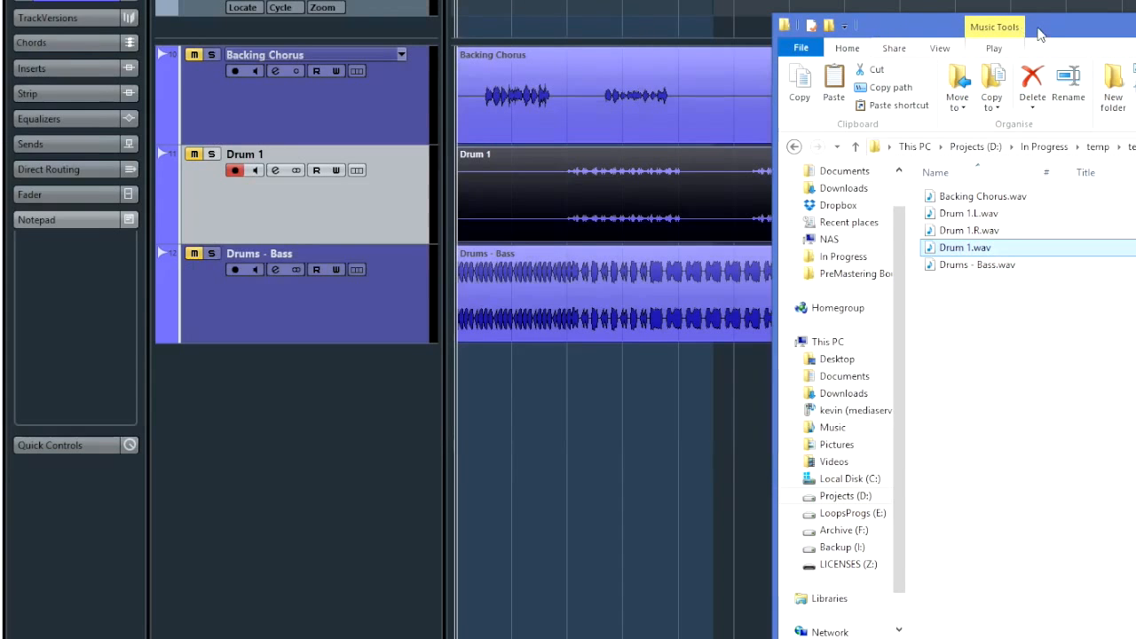
click(977, 213)
shift+click(985, 232)
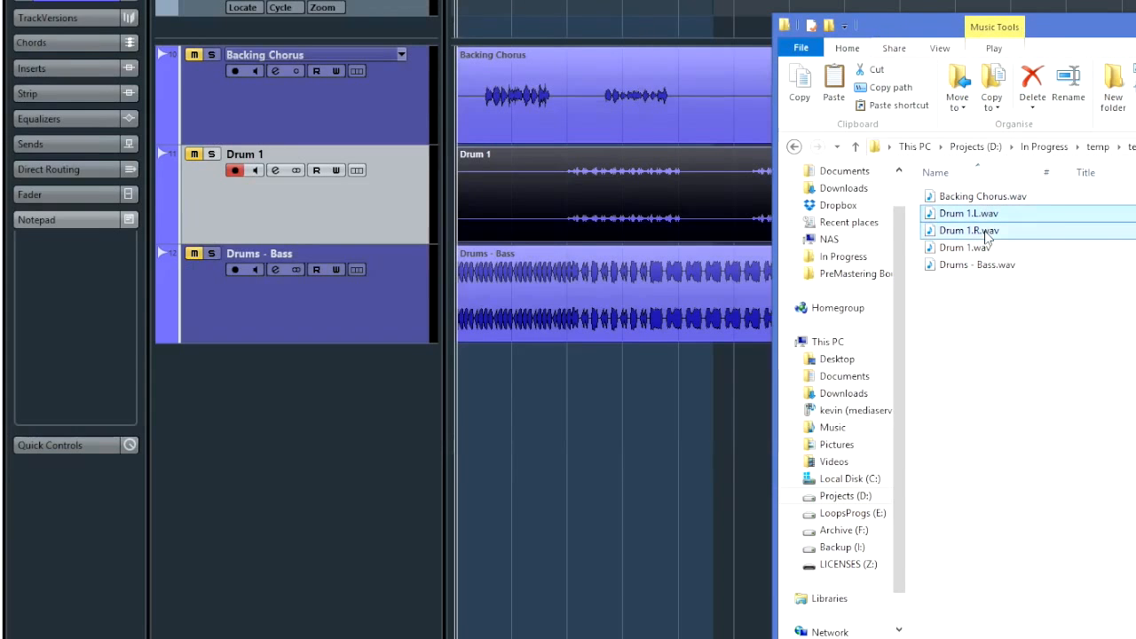
drag(976, 233, 453, 407)
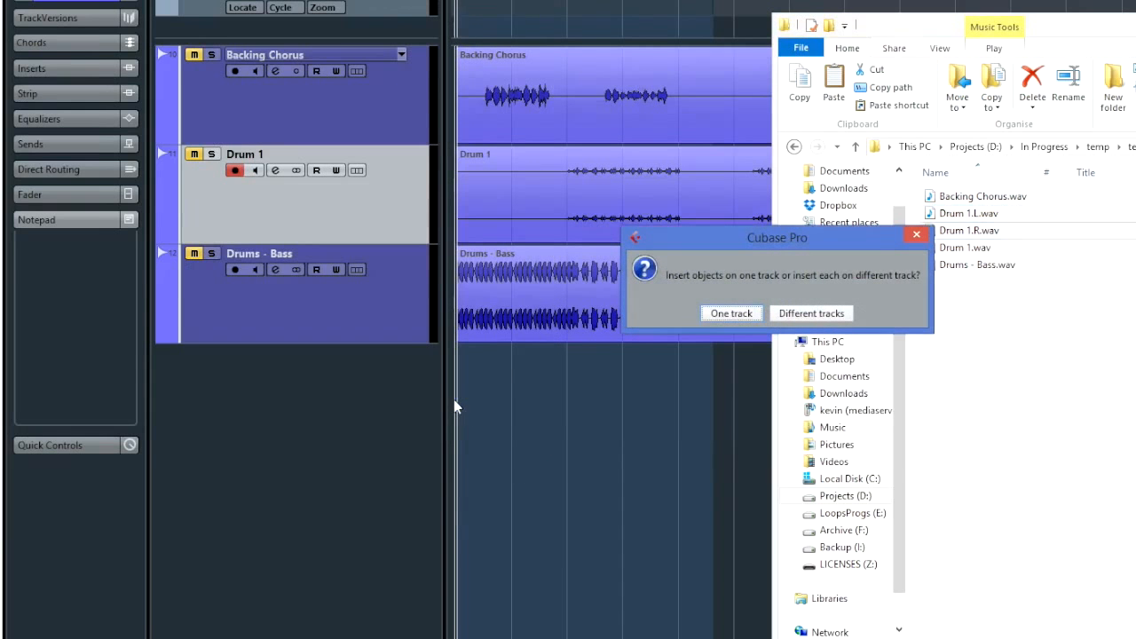
click(787, 317)
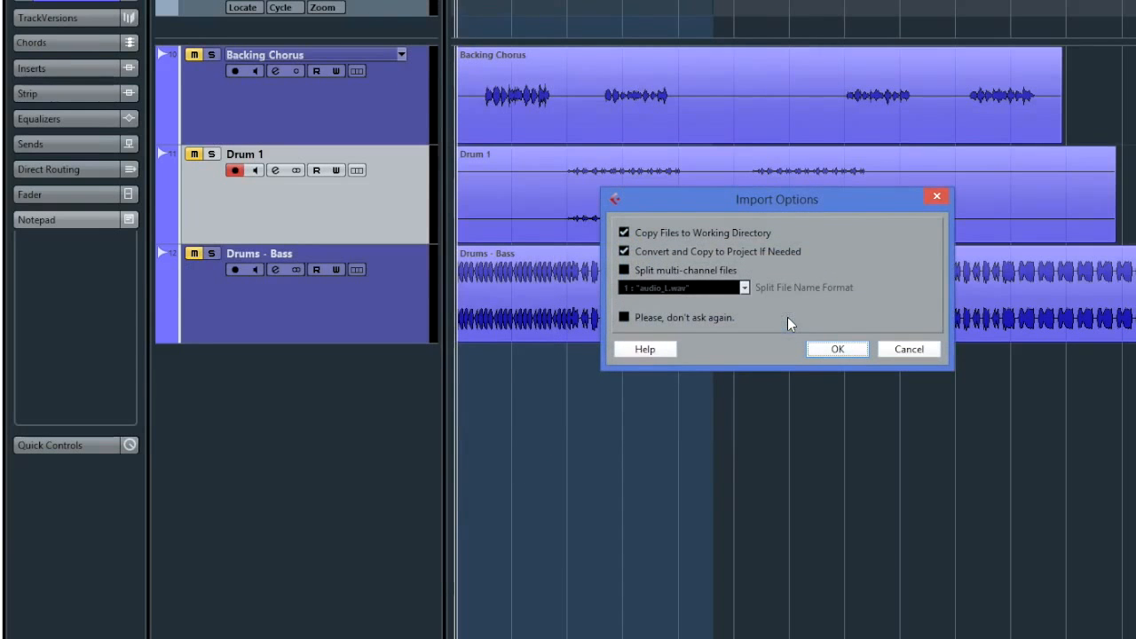
click(828, 351)
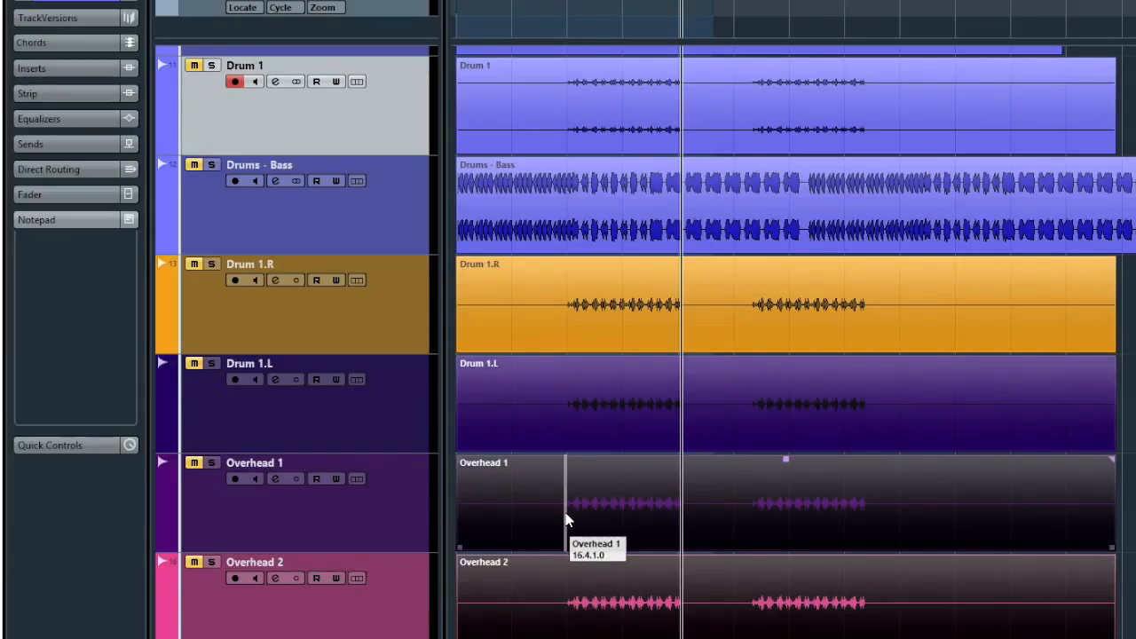
Select the Overhead 1 track and the Overhead 1 and Overhead 2 clips to inspect the two mono recordings.
click(392, 505)
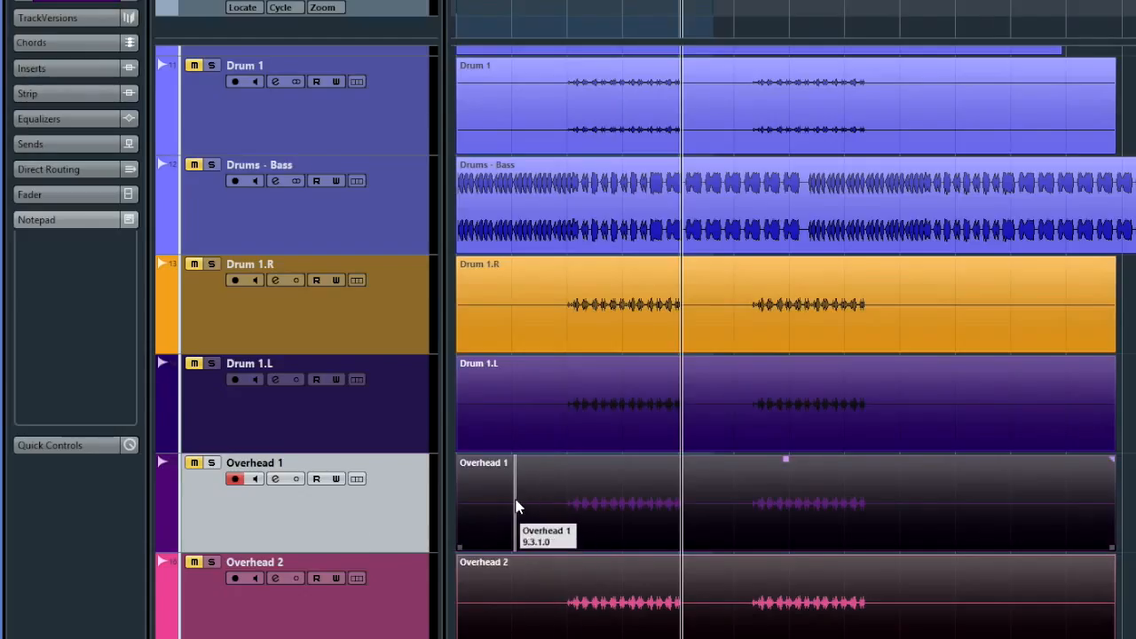
click(523, 579)
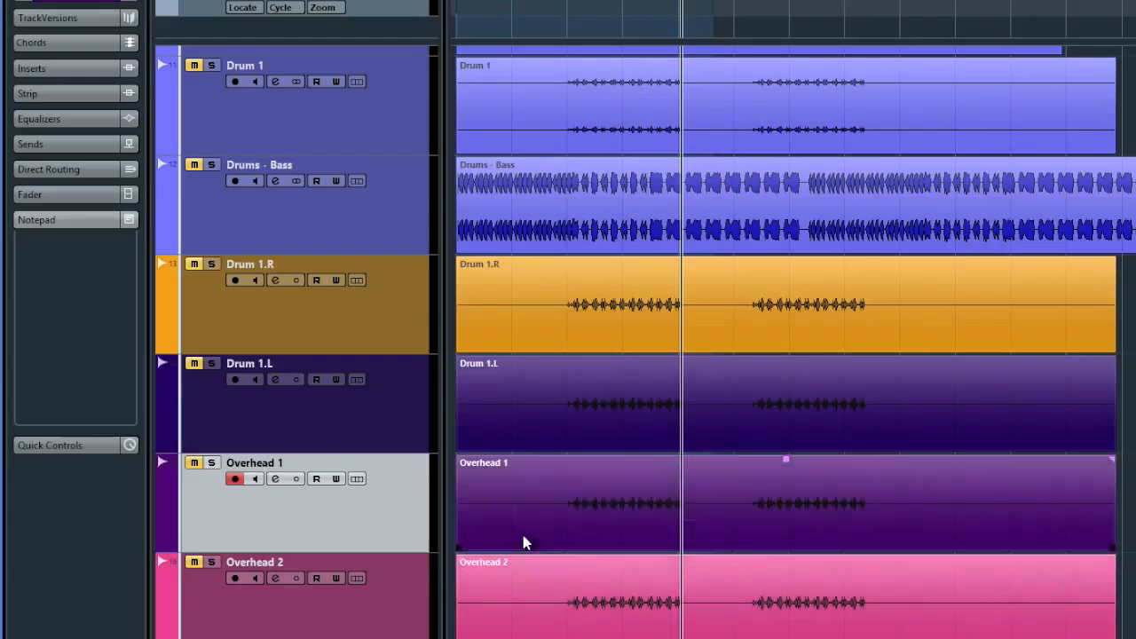
shift+click(543, 619)
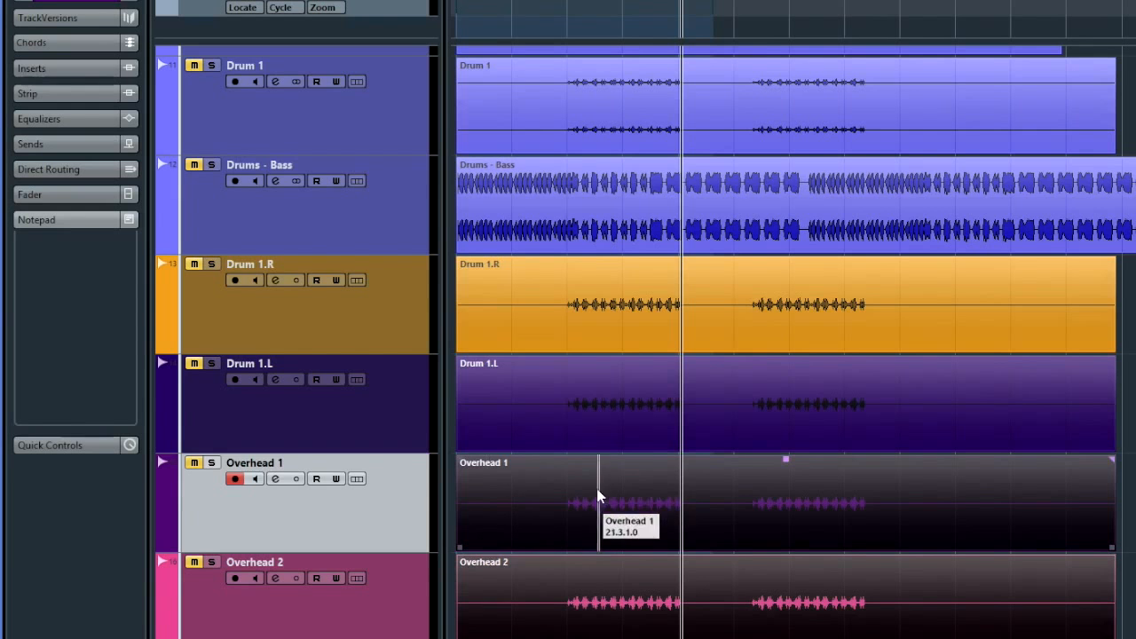
Switch to the temp2 folder in File Explorer, clear the file selection and reposition the folder window over StereoMonoizer.
key(alt+Tab)
key(alt+Tab)
key(alt+Tab)
key(alt+Tab)
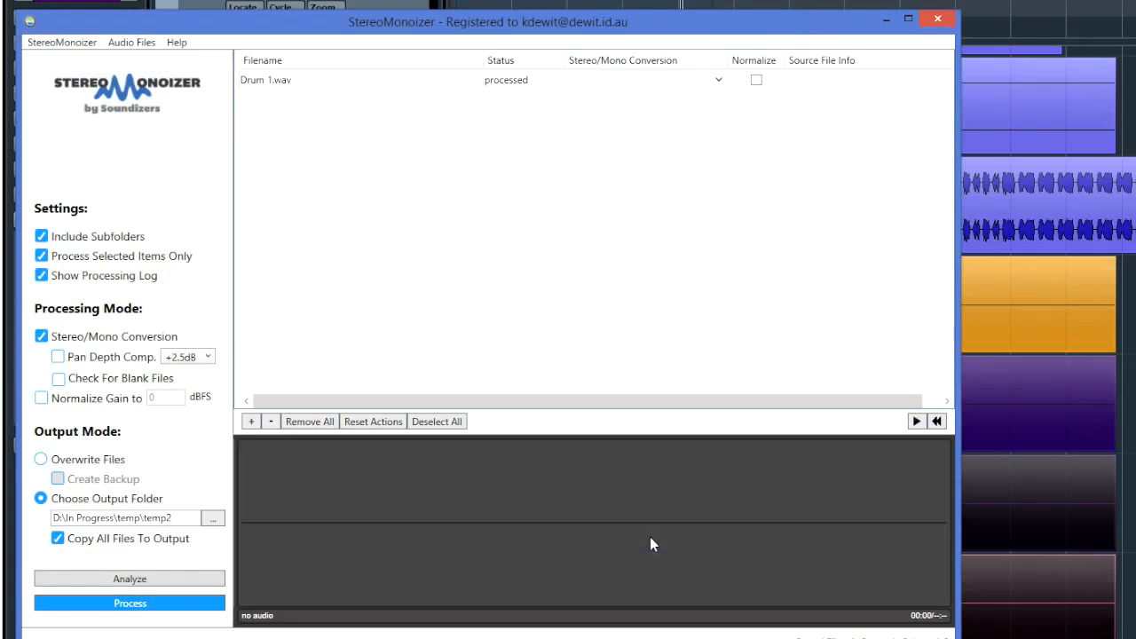
key(alt+Tab)
key(alt+Tab)
key(alt+Tab)
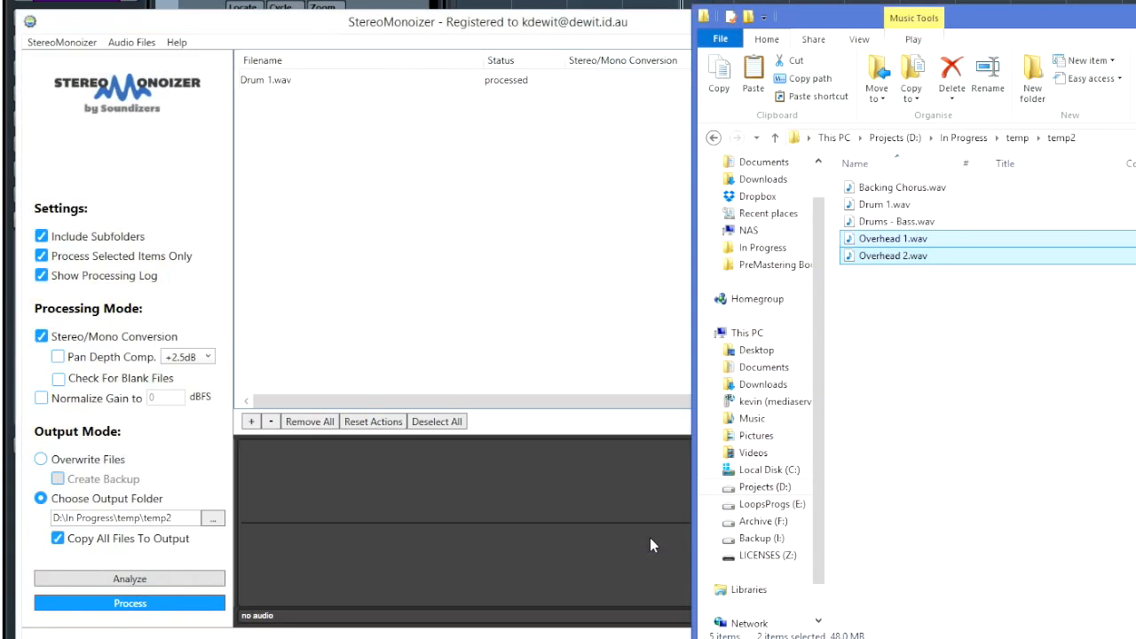
click(884, 288)
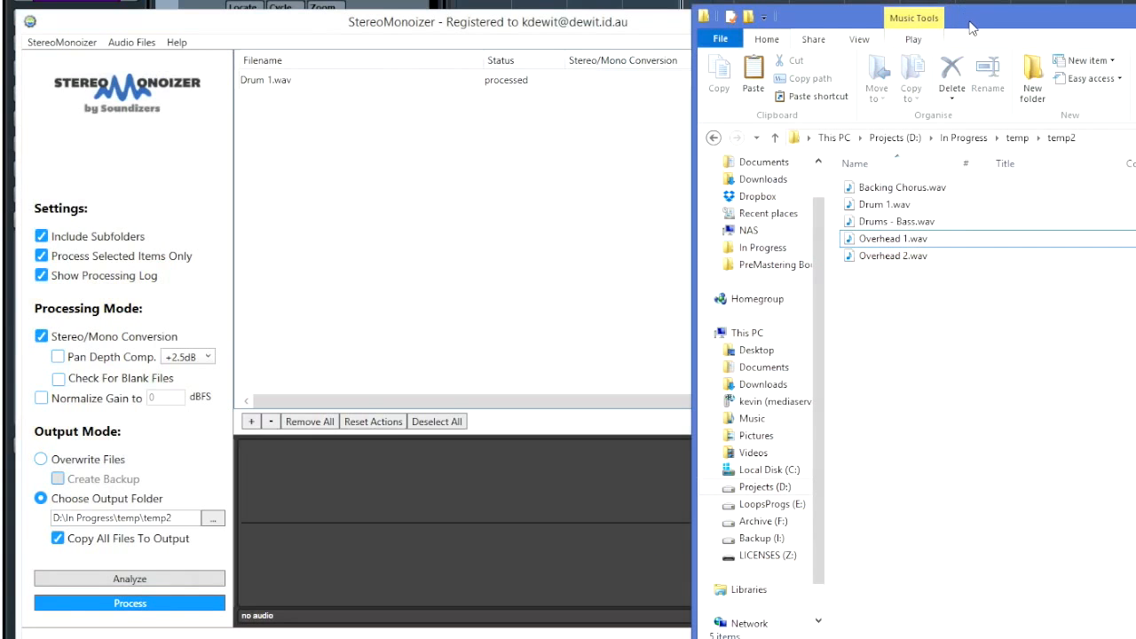
drag(971, 28, 993, 13)
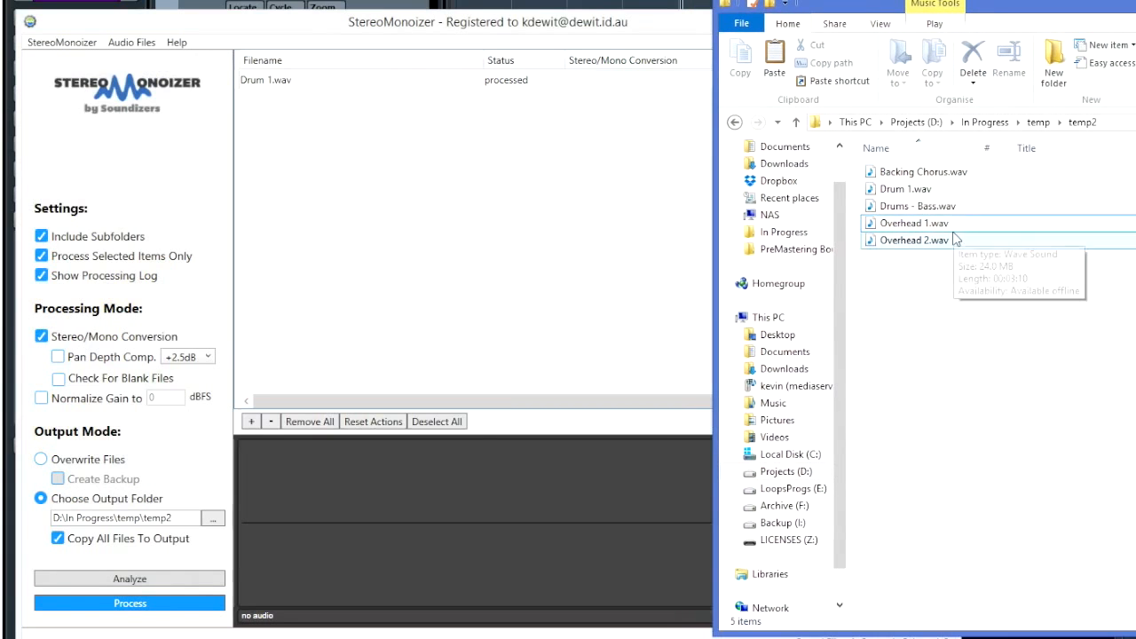
Rename Overhead 1.wav in temp2 as Overhead.L.wav.
click(929, 229)
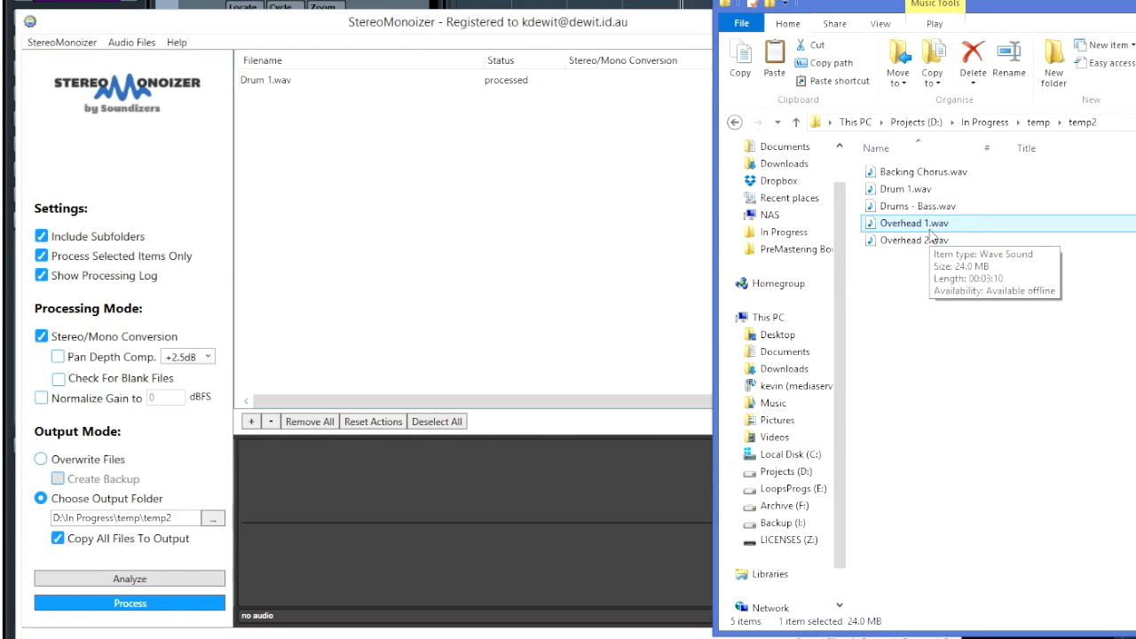
click(930, 229)
click(929, 227)
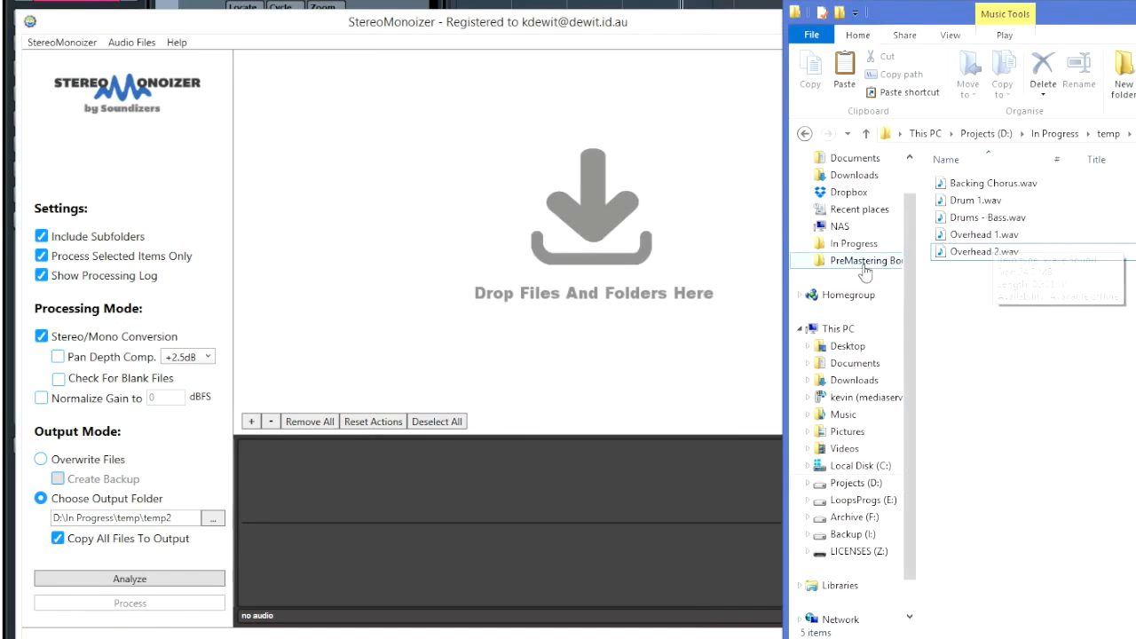
click(987, 251)
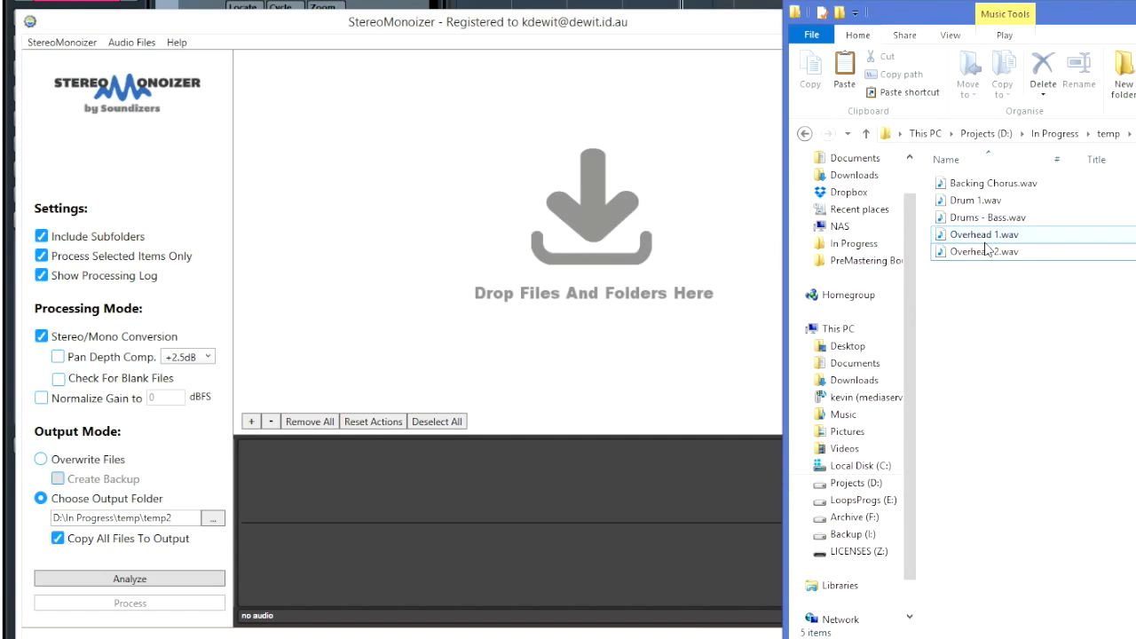
click(988, 236)
key(F2)
key(Right)
key(BackSpace)
key(BackSpace)
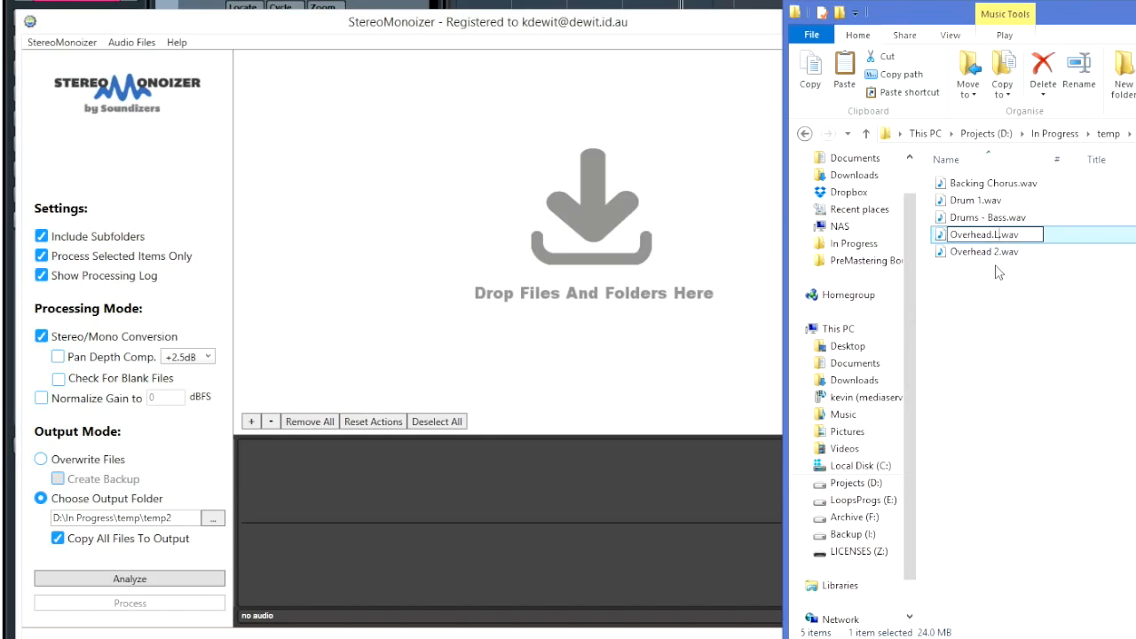
key(Return)
Rename Overhead 2.wav in temp2 as Overhead.R.wav.
click(999, 236)
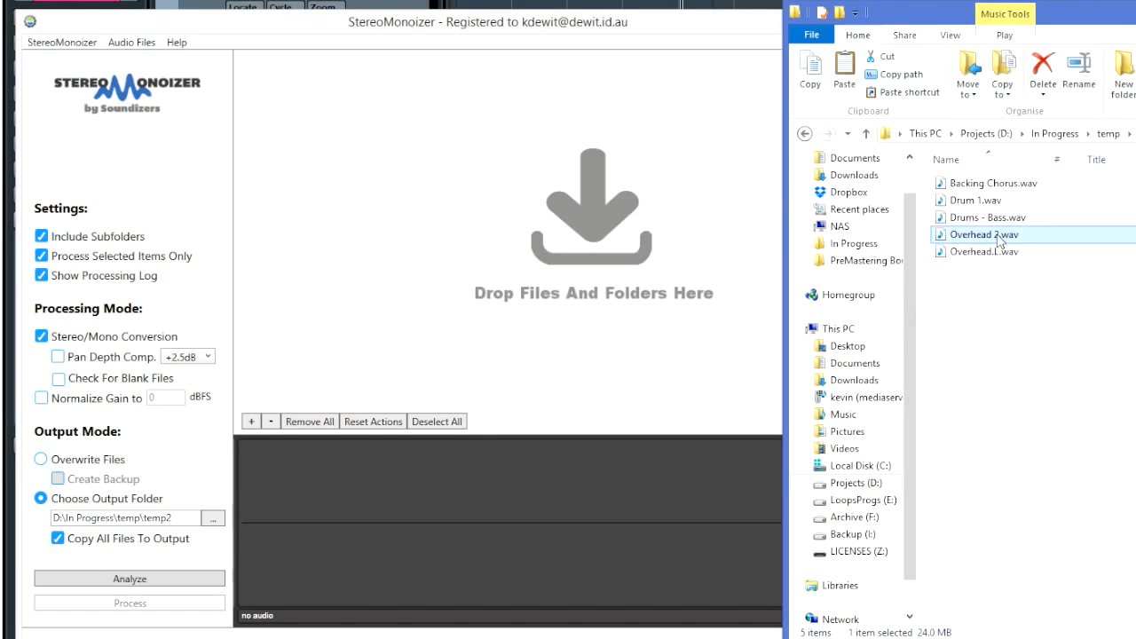
click(998, 236)
click(998, 236)
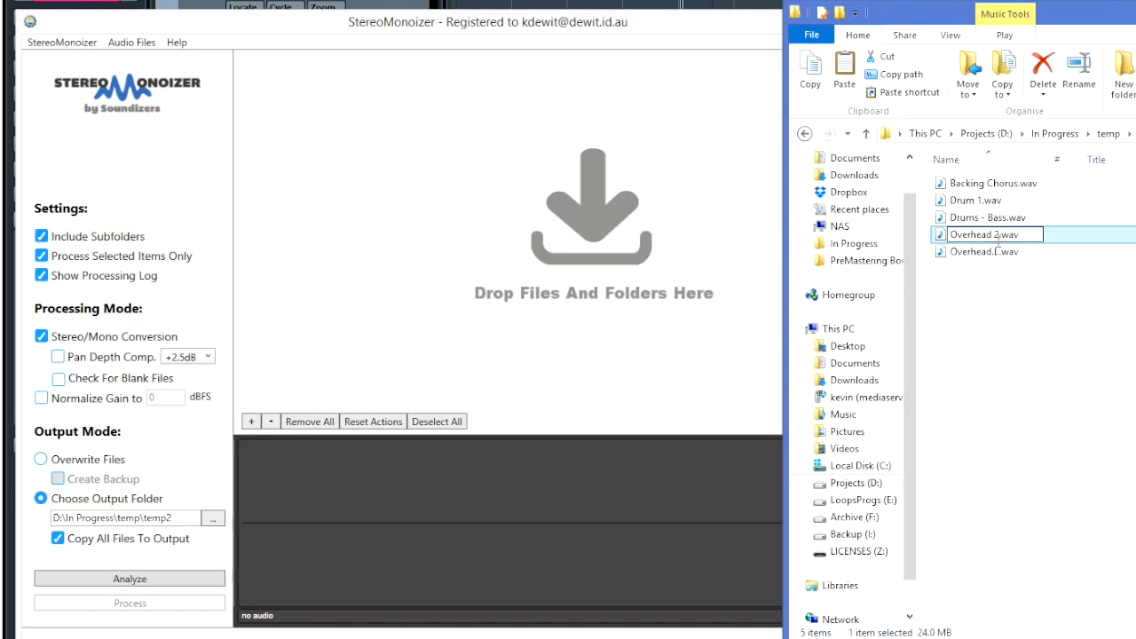
key(BackSpace)
key(BackSpace)
text(.R)
key(Return)
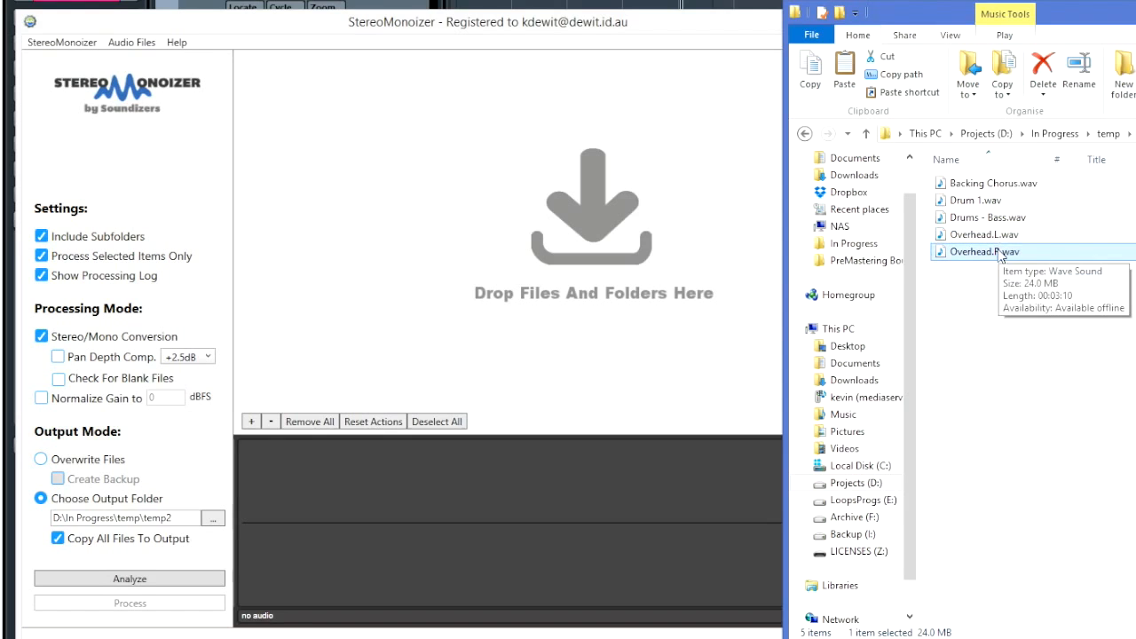
Add Overhead.L.wav and Overhead.R.wav together to the StereoMonoizer file list.
ctrl+click(990, 240)
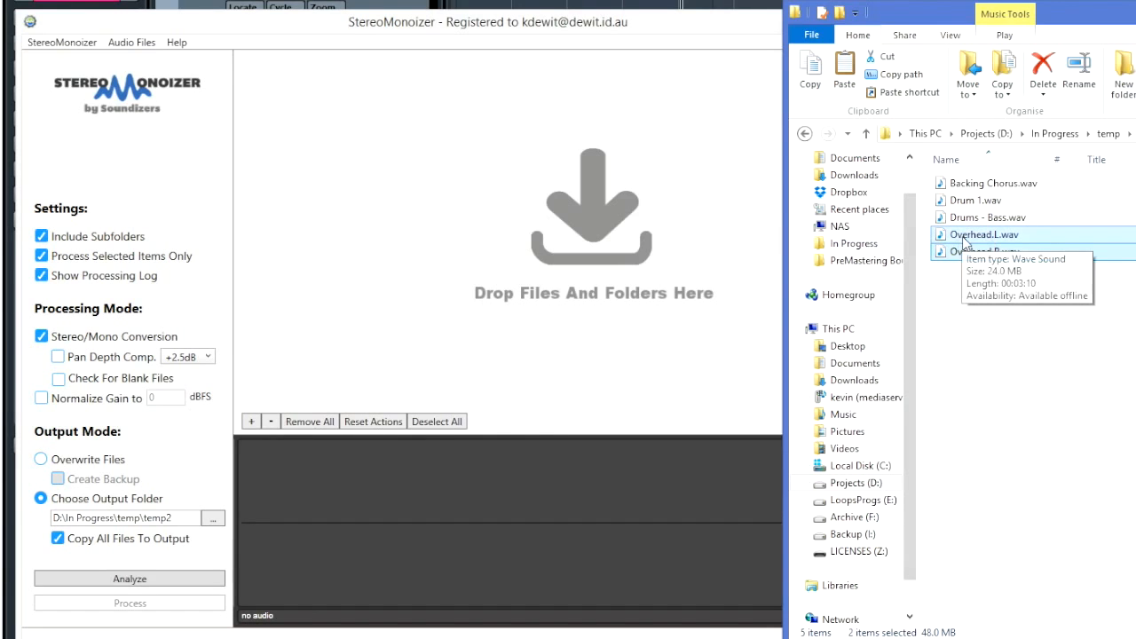
drag(970, 241, 421, 210)
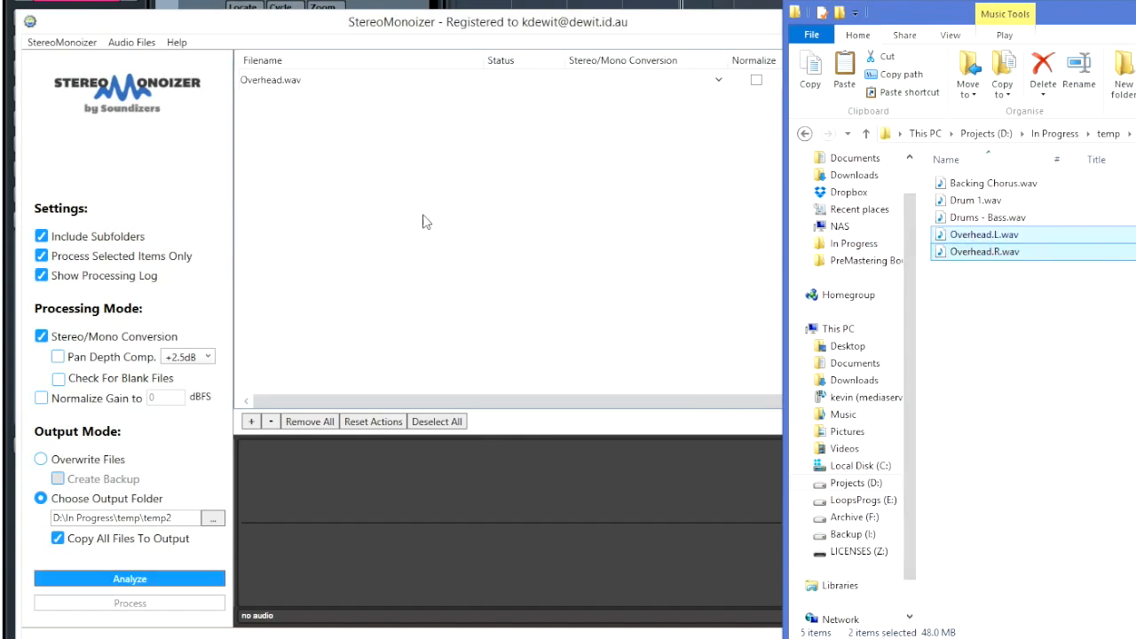
click(391, 27)
Analyze the Overhead pair and process it with Convert (Interleaved Stereo), closing the processing log.
click(127, 581)
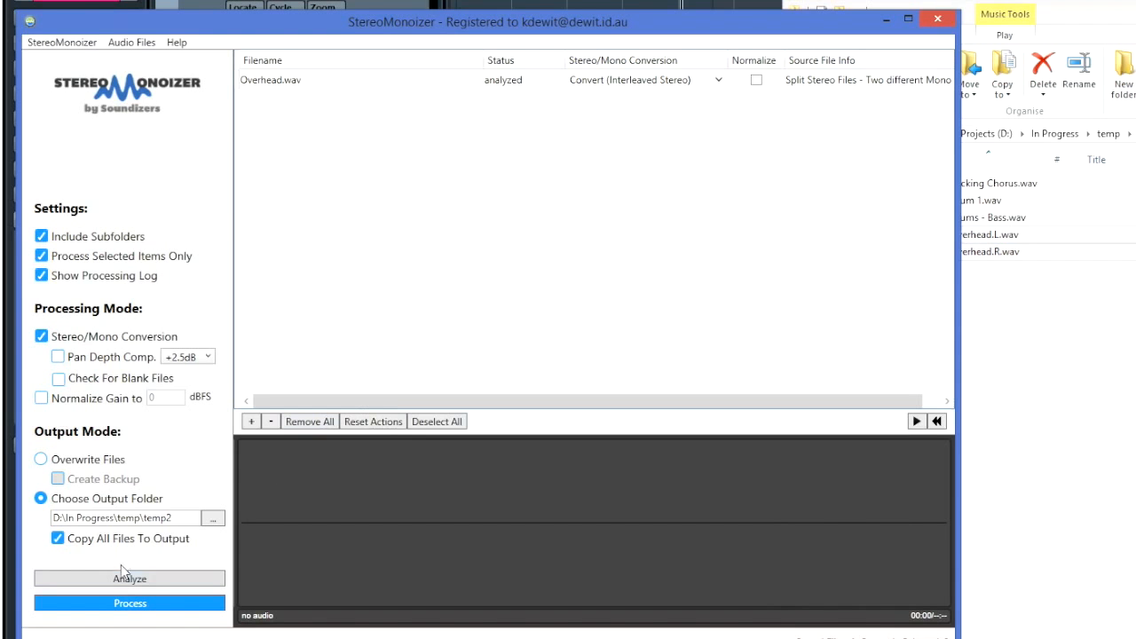
click(131, 605)
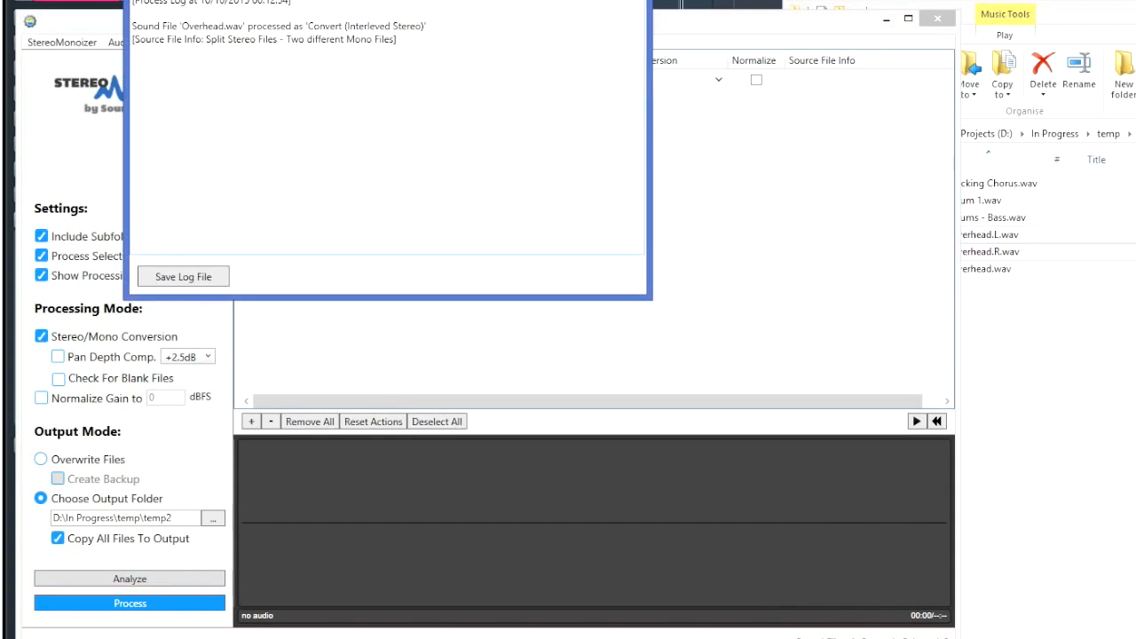
key(alt+F4)
Import the processed Overhead.wav from temp2 into the Cubase project below the Overhead 2 track, accepting the import options.
key(alt+Tab)
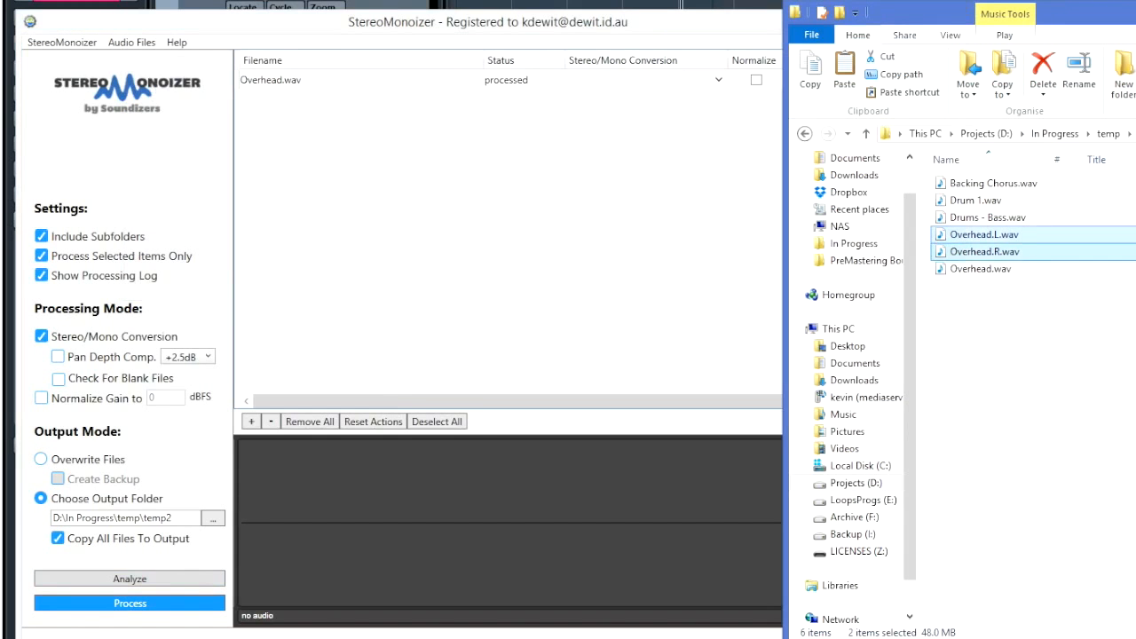
click(977, 272)
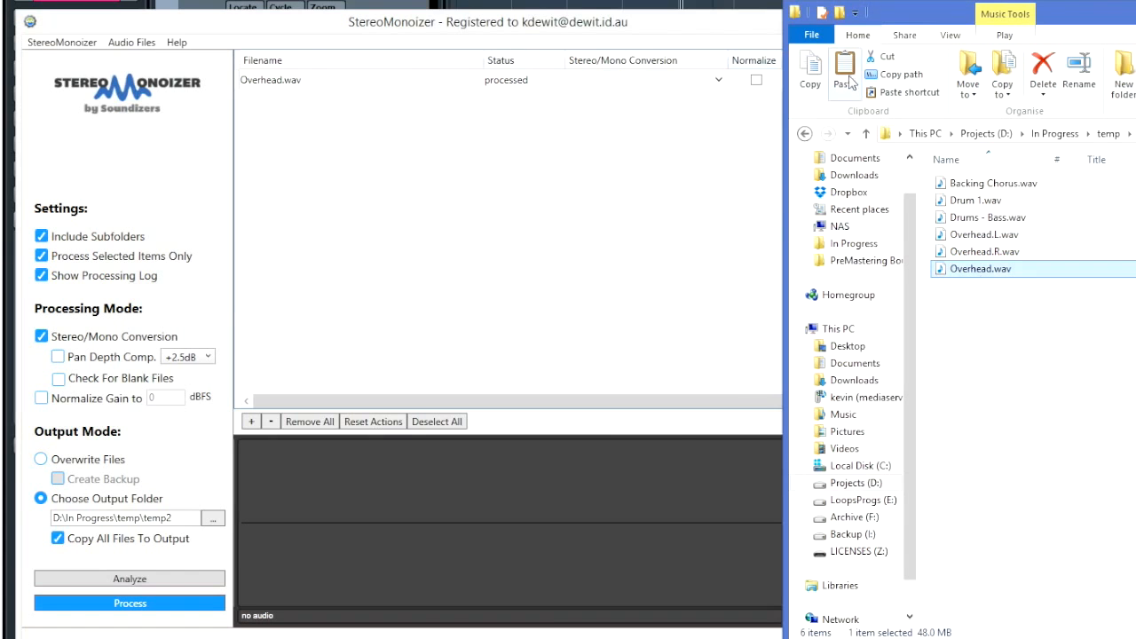
click(767, 28)
click(884, 19)
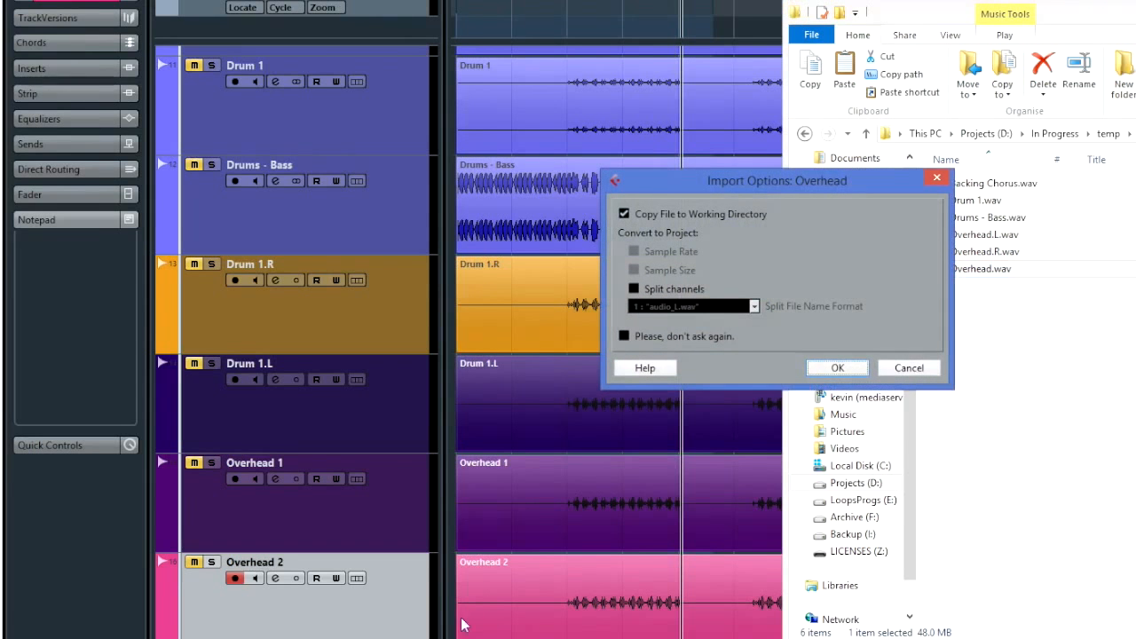
click(818, 363)
scroll(531, 360, down, 1)
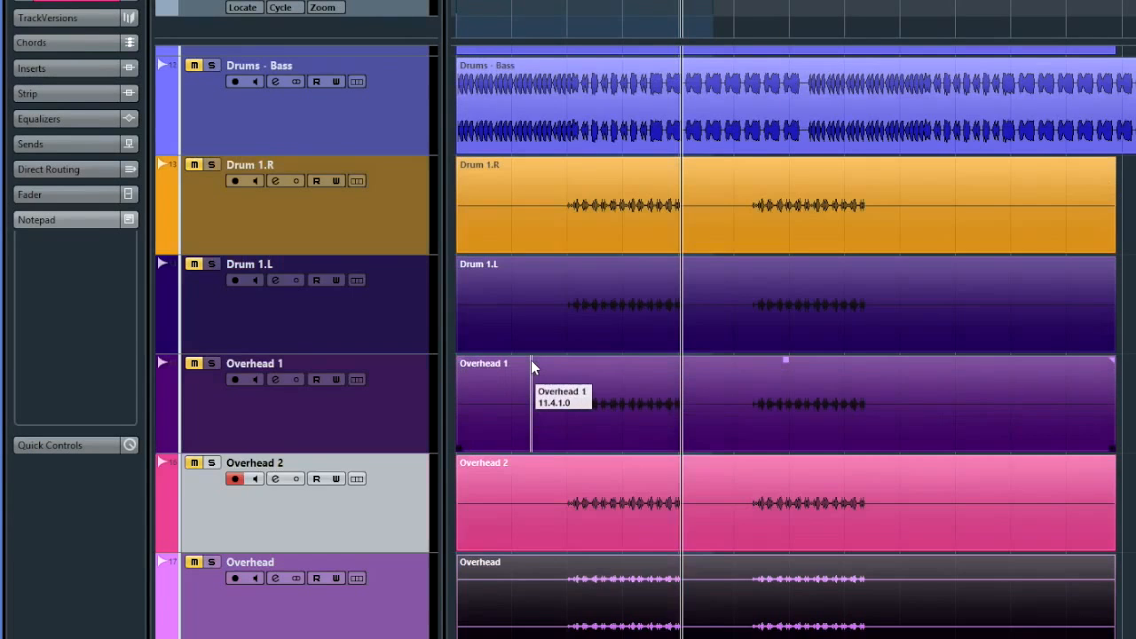